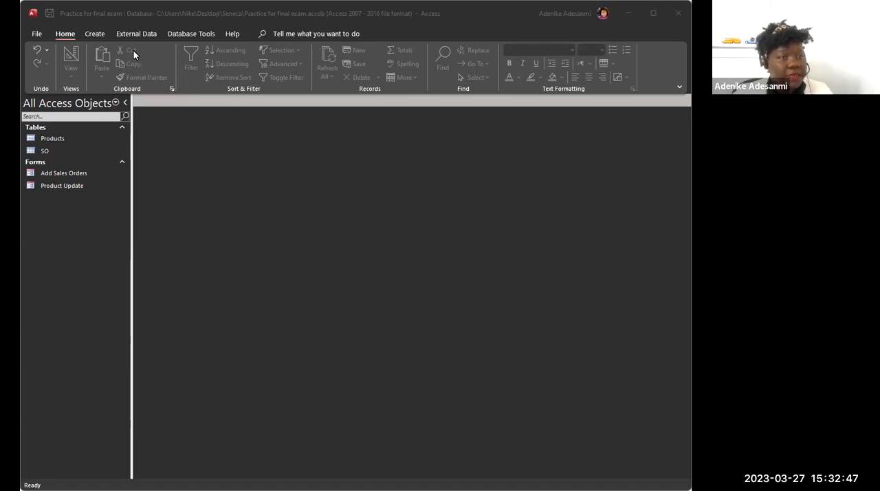
Step: Create a new query in Design view and add the Products and SO tables to it
left_click(95, 32)
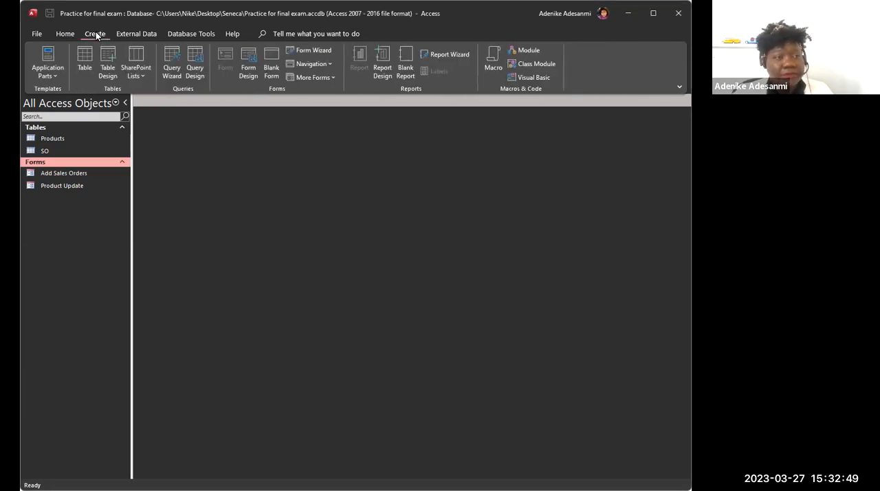
left_click(195, 62)
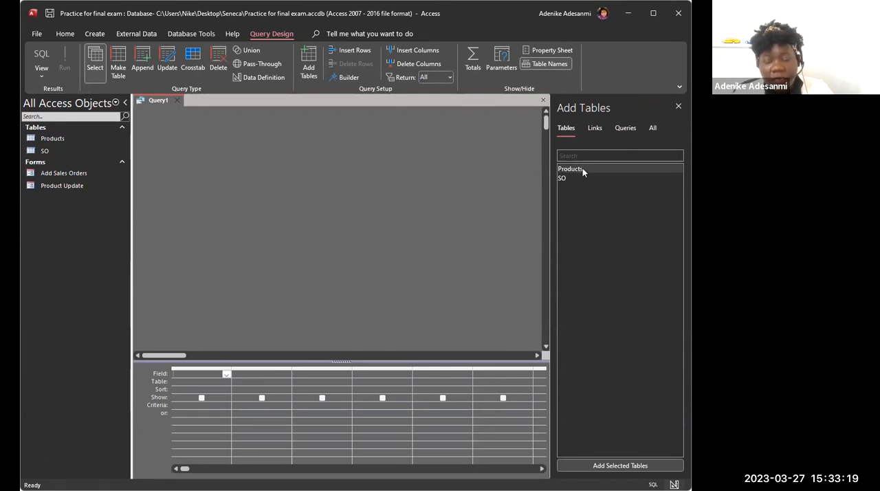
left_click_drag(583, 169, 585, 178)
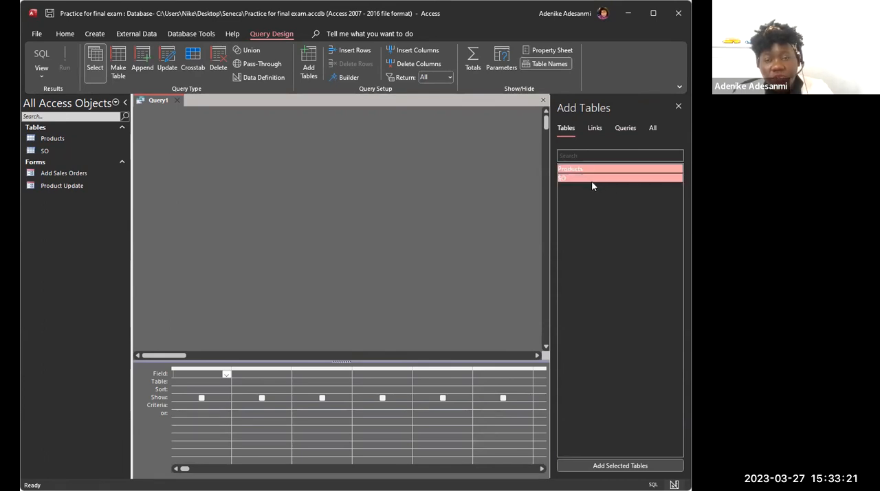
left_click(634, 467)
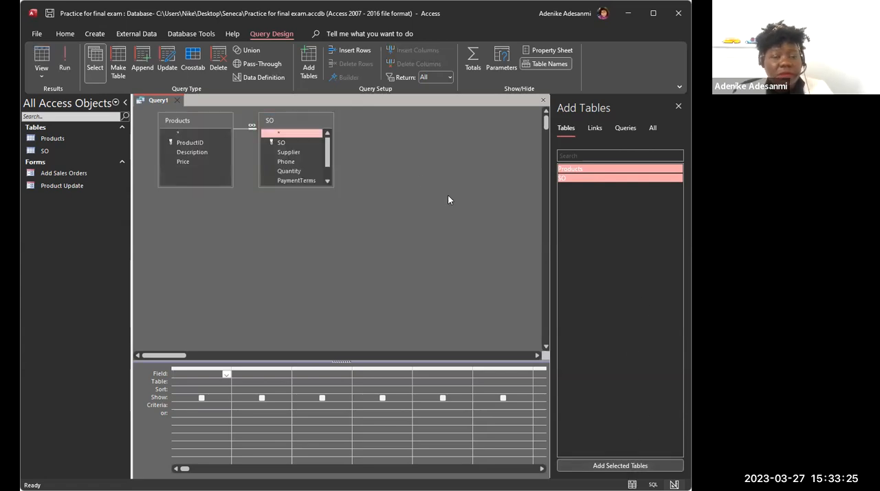
Step: Spread the Products and SO field lists apart and lengthen the SO list so all its fields show
left_click(310, 120)
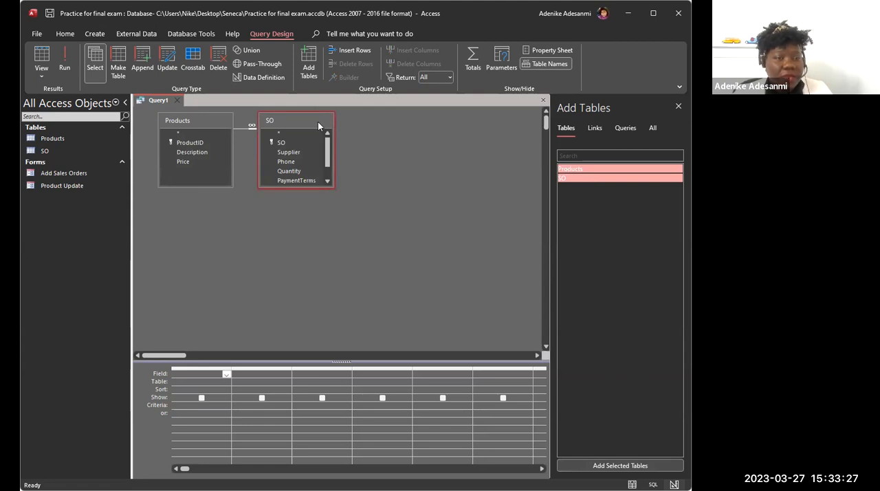
left_click_drag(318, 122, 423, 139)
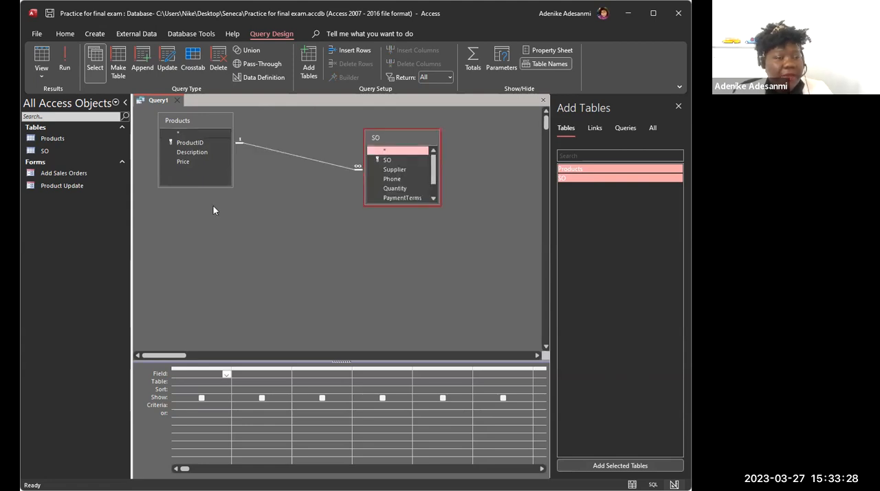
left_click(207, 132)
left_click_drag(207, 121, 255, 125)
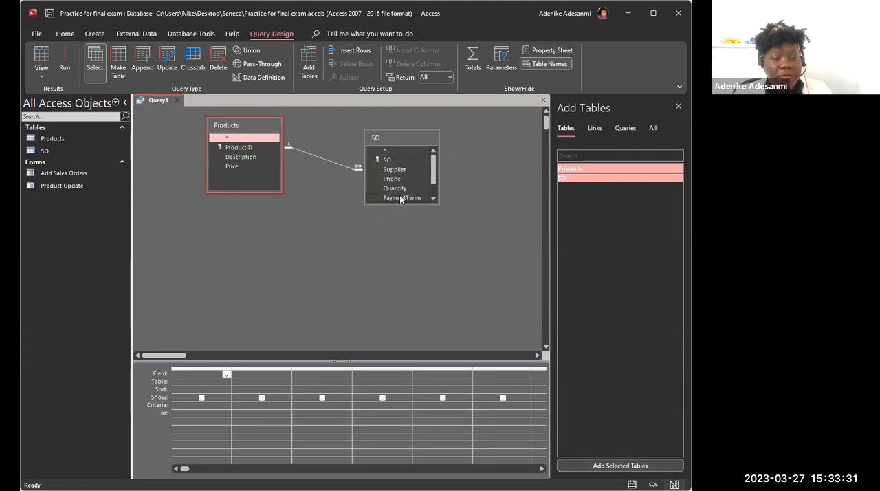
left_click(409, 201)
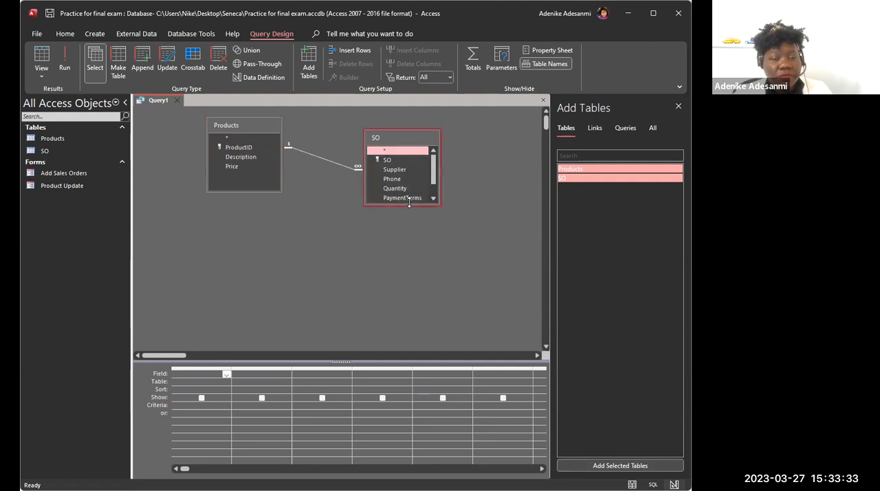
left_click_drag(409, 204, 409, 255)
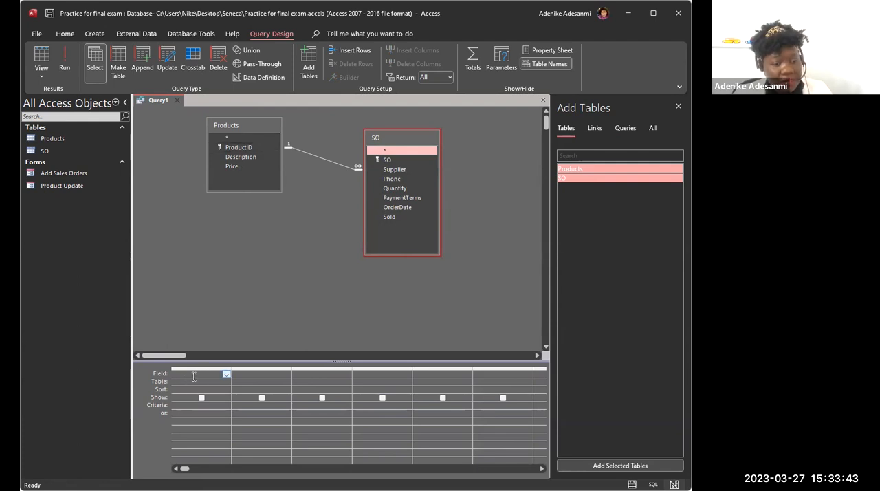
Step: Add the ProductID, Description and Price fields from the Products table to the query grid
double_click(239, 148)
left_click(243, 156)
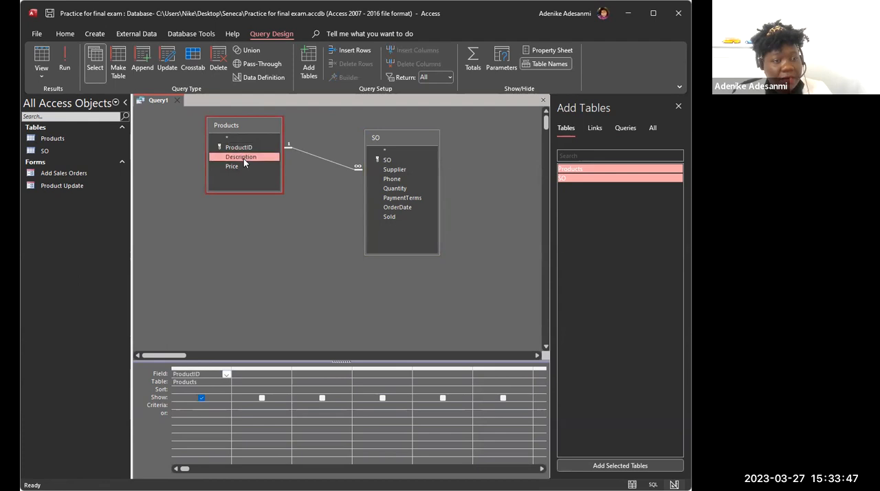
double_click(244, 158)
left_click(242, 167)
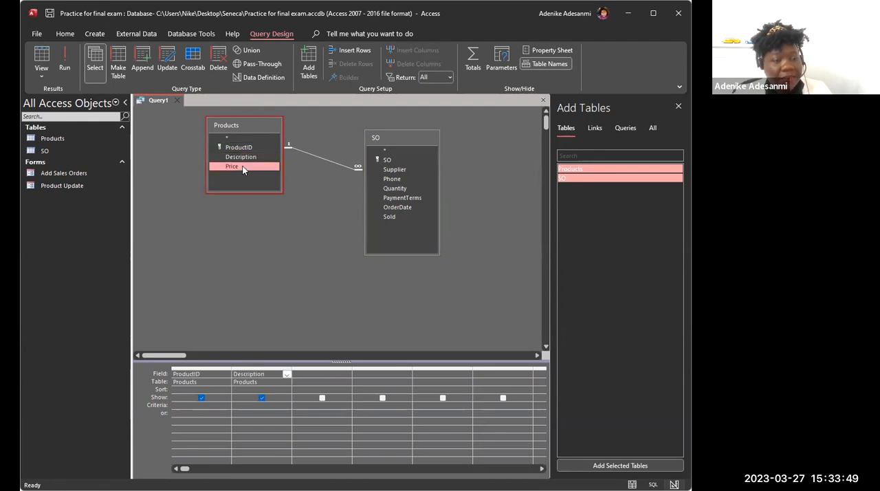
double_click(242, 166)
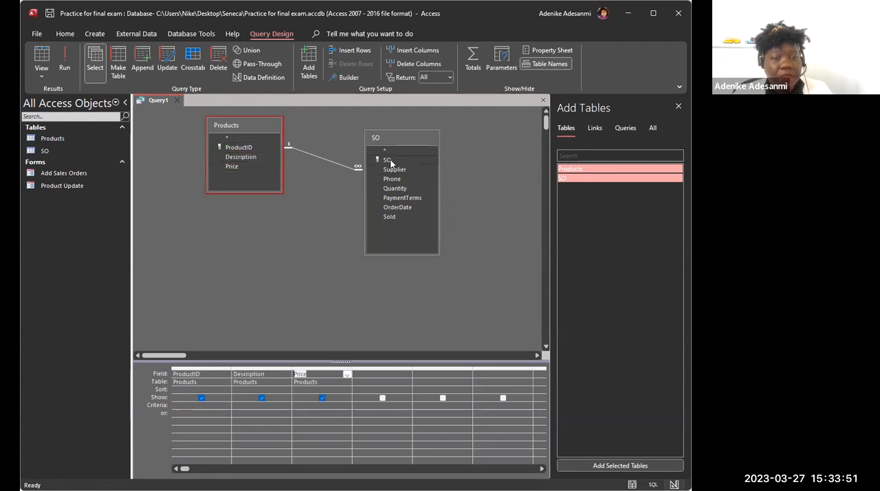
Step: Add SO, Supplier, Phone, Quantity, PaymentTerms, OrderDate and Sold from the SO table to the query grid
double_click(387, 159)
double_click(395, 169)
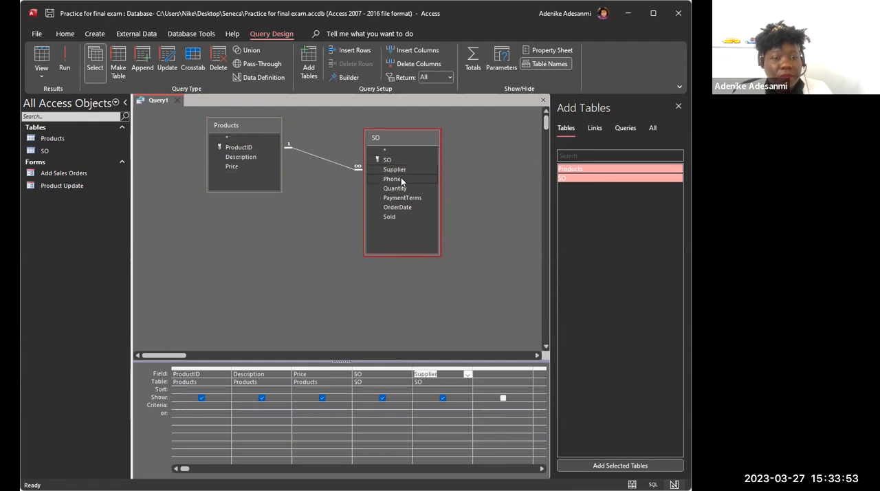
double_click(401, 180)
double_click(409, 190)
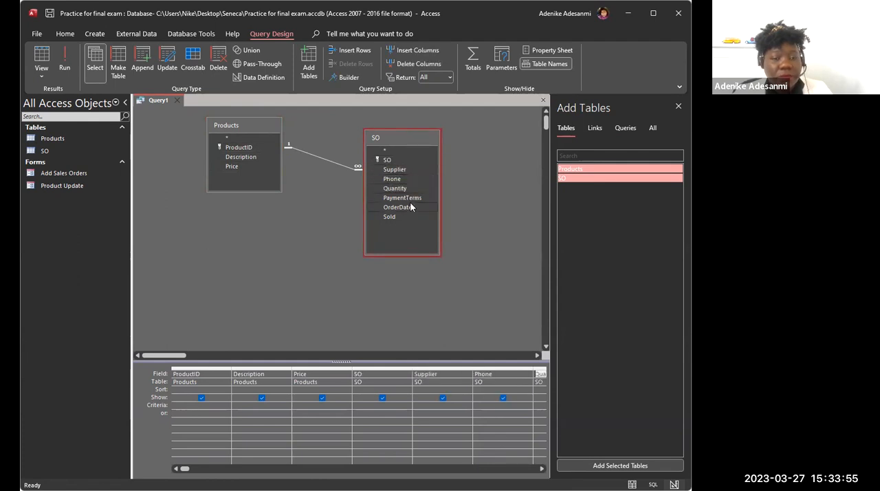
double_click(410, 198)
double_click(407, 208)
double_click(399, 216)
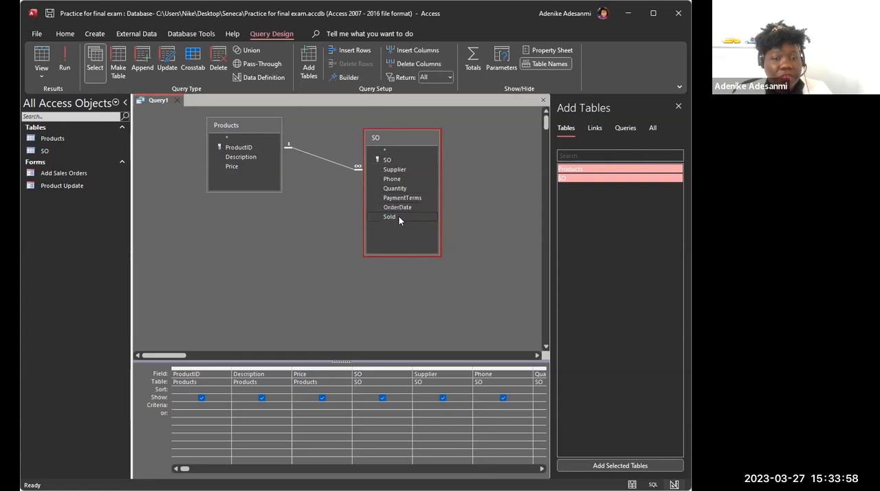
Step: Review all the field columns in the query grid, from ProductID through Sold
left_click(542, 469)
left_click(541, 469)
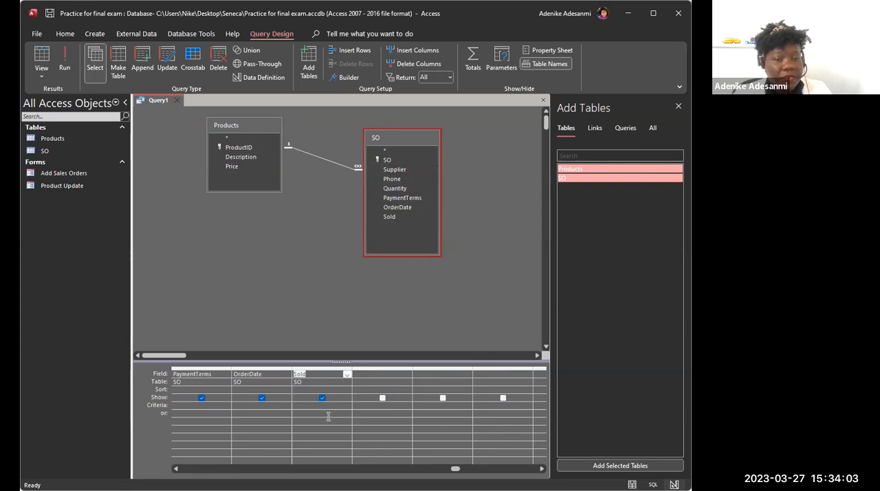
left_click(176, 468)
left_click(176, 468)
left_click(176, 468)
left_click(176, 468)
left_click(177, 468)
left_click(176, 468)
left_click(176, 468)
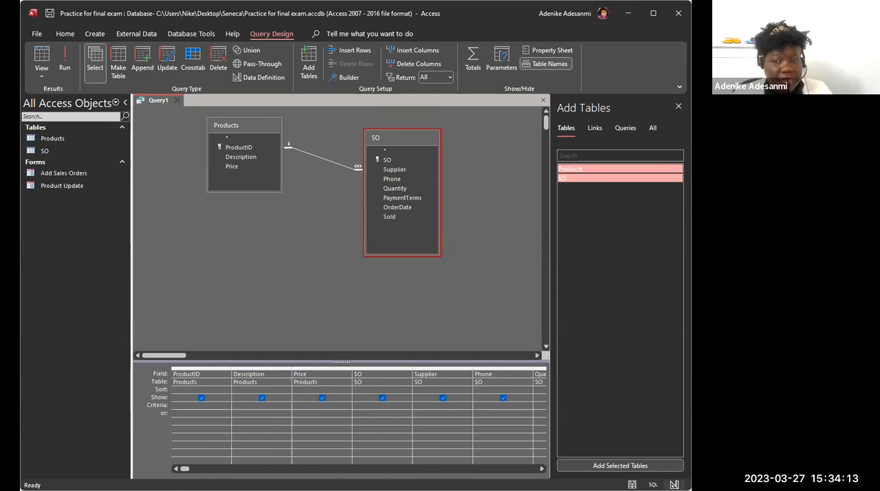
Step: Set the Sold field's criteria to No and run the query
left_click(542, 472)
left_click(542, 472)
left_click(542, 472)
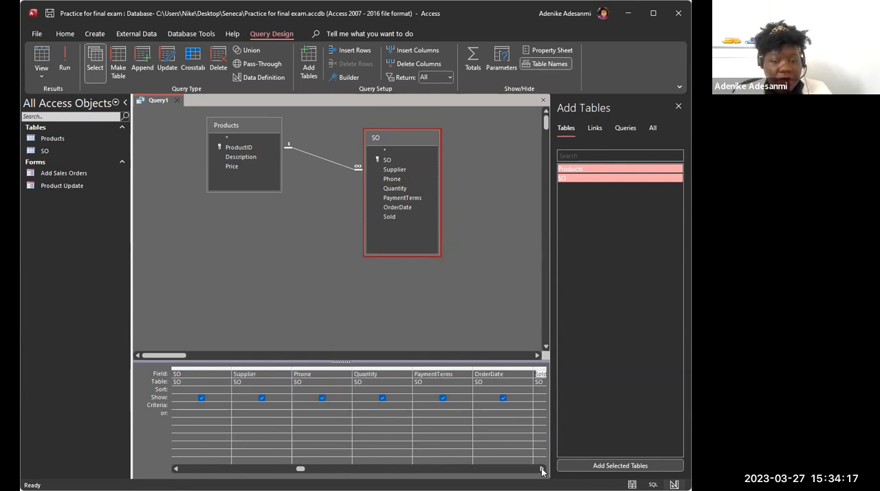
left_click(542, 472)
left_click(542, 472)
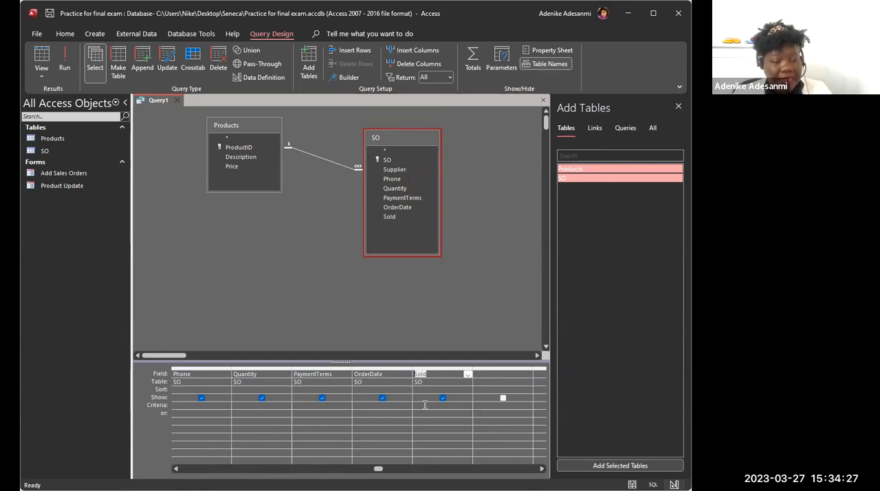
left_click(425, 404)
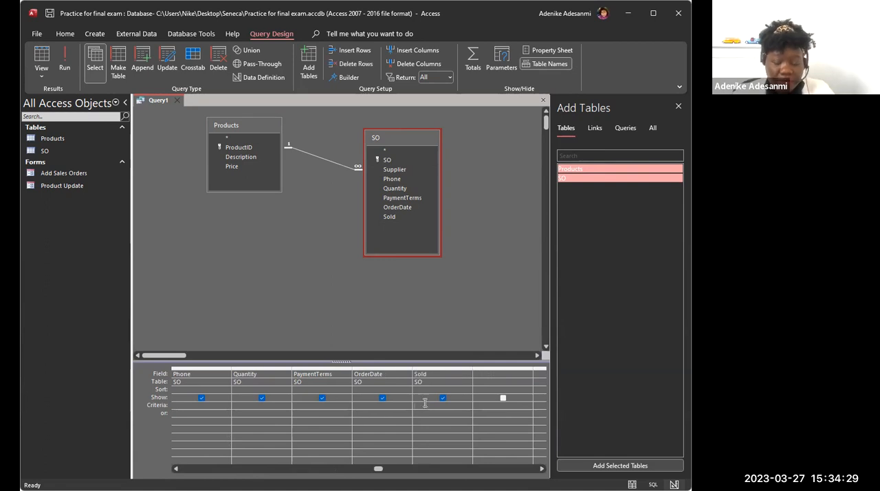
type("N")
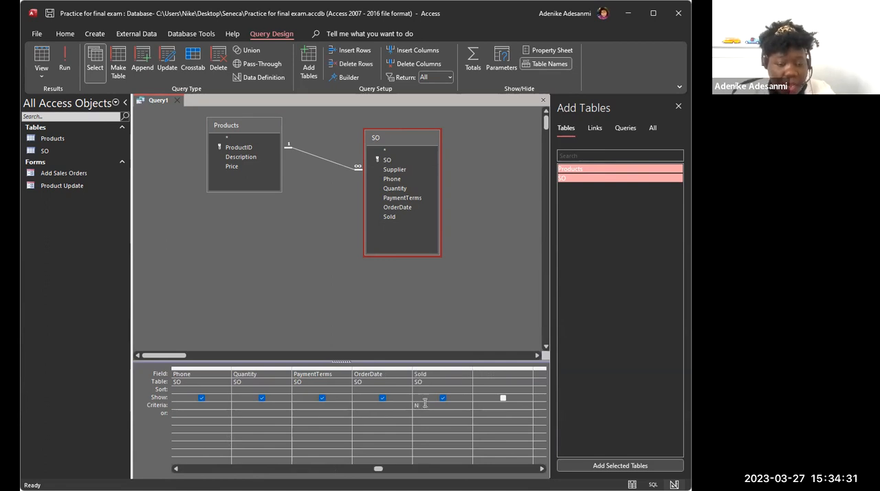
type("o")
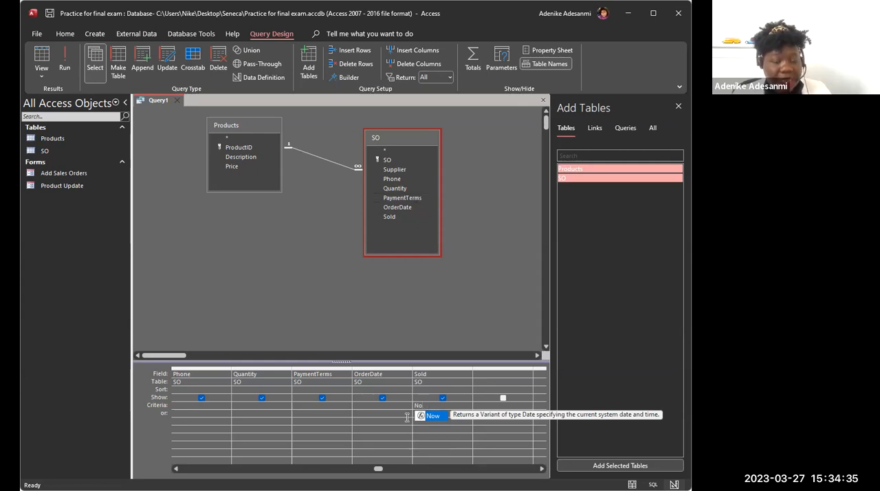
left_click(64, 62)
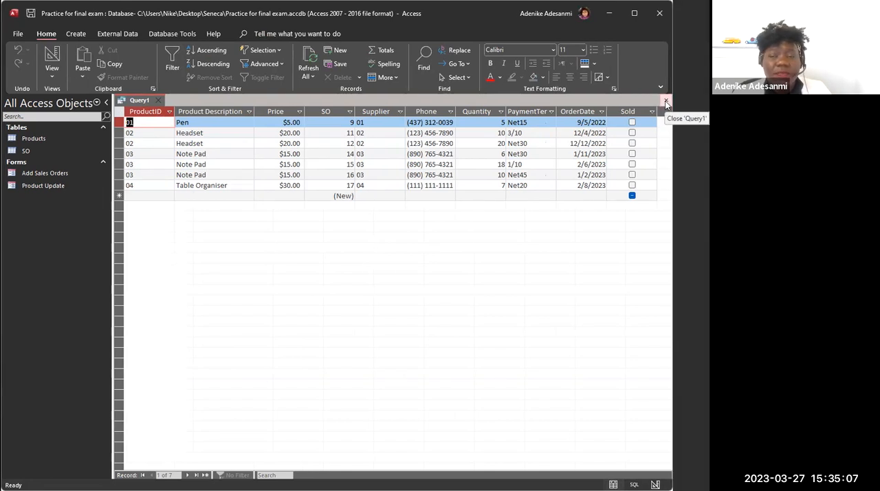
Step: Close the query and save its design under the name Not Sold
left_click(665, 103)
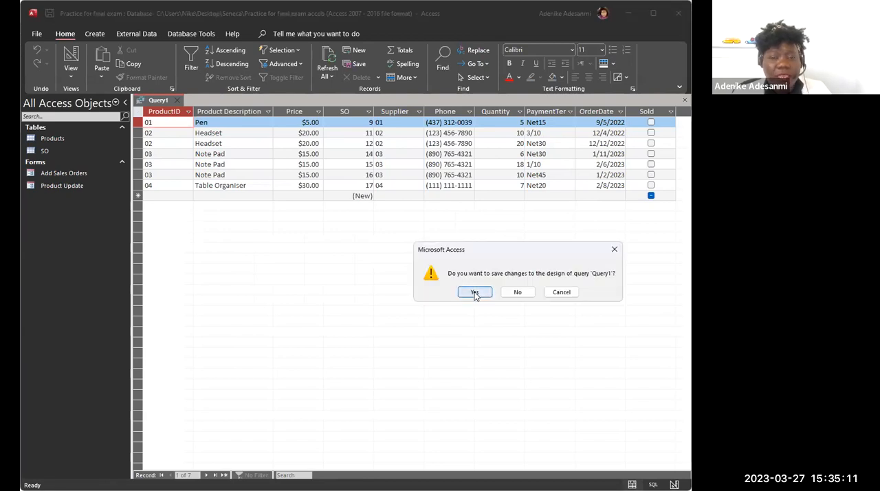
key("Return")
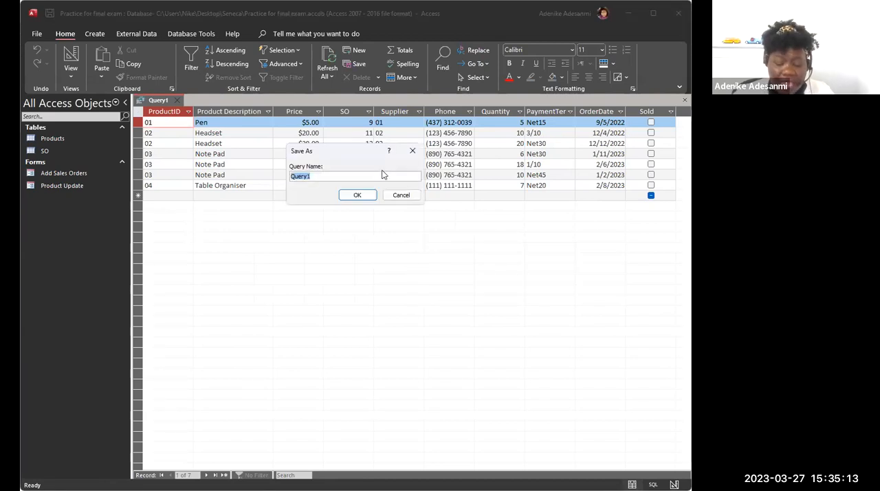
type("Not Sold")
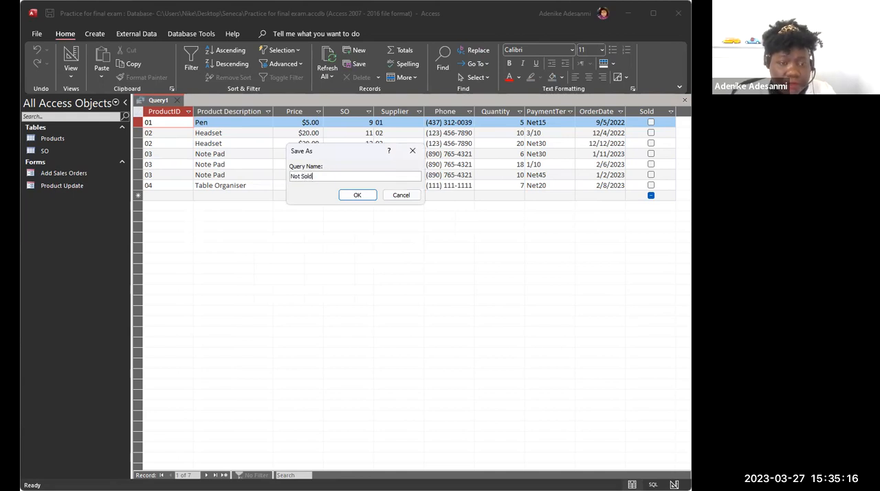
left_click(356, 198)
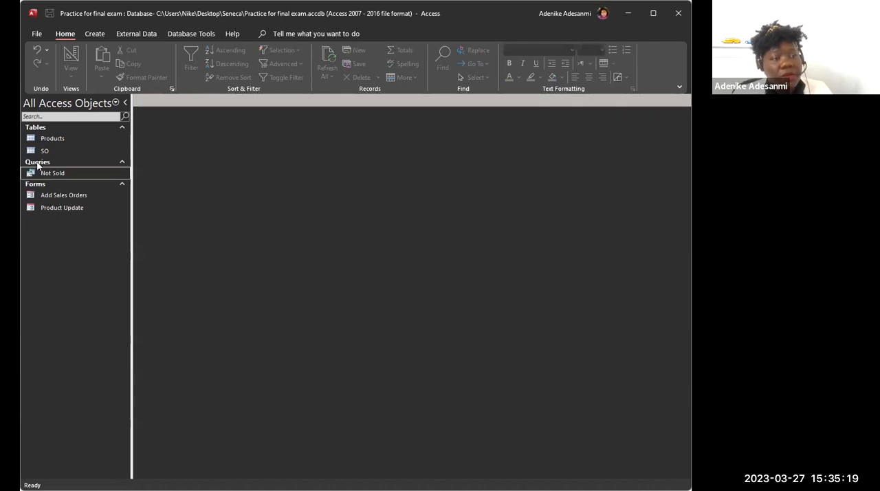
left_click(43, 173)
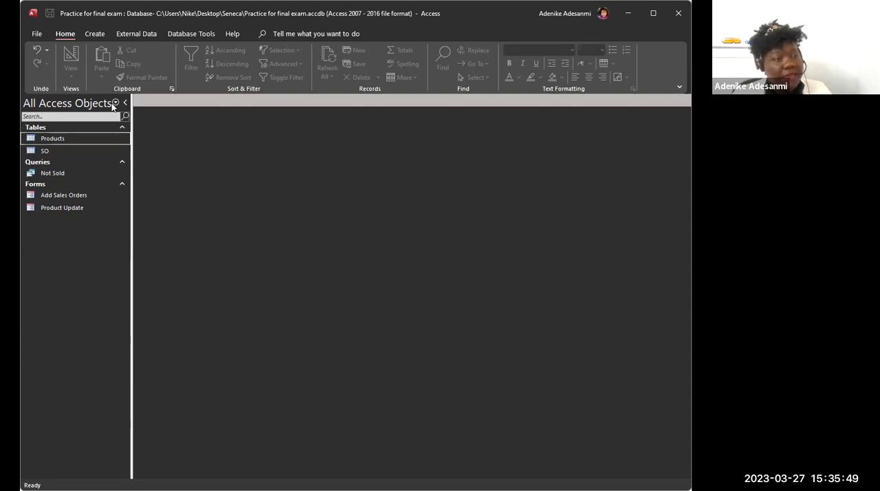
Step: Create another query in Design view with the Products and SO tables, and lengthen the SO list to show all its fields
left_click(96, 34)
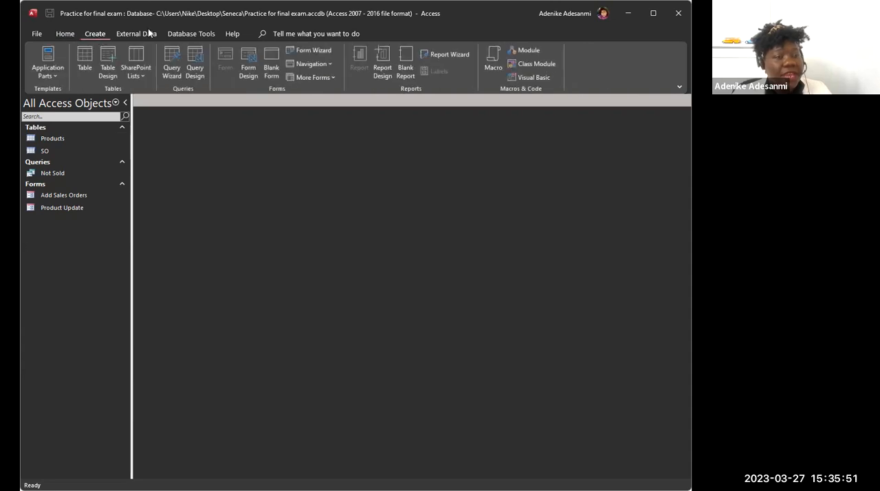
left_click(196, 68)
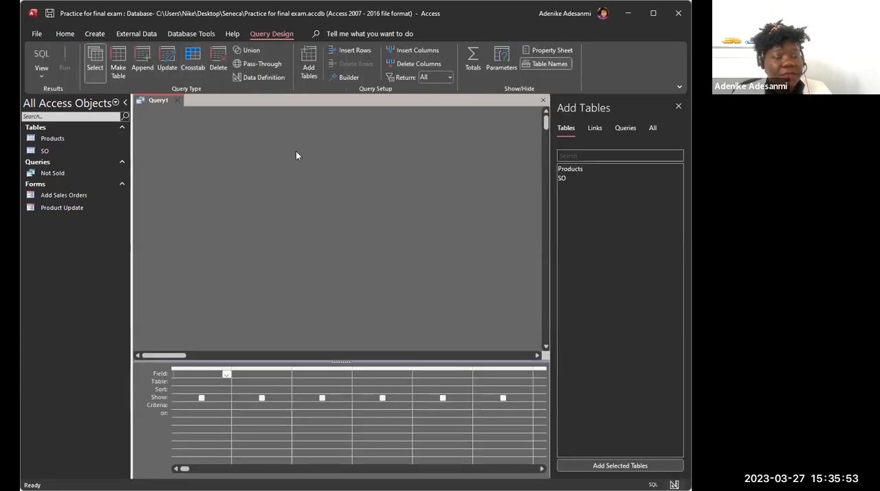
left_click_drag(75, 139, 224, 141)
left_click_drag(66, 150, 382, 148)
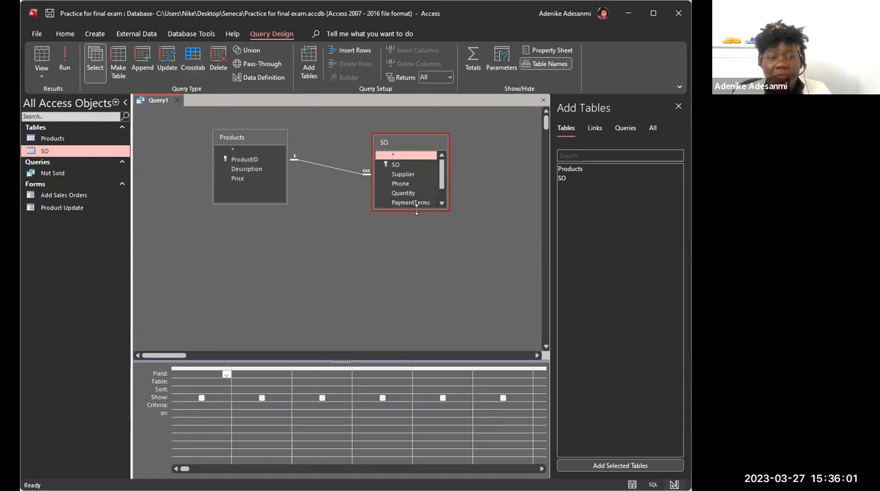
left_click_drag(415, 243, 415, 244)
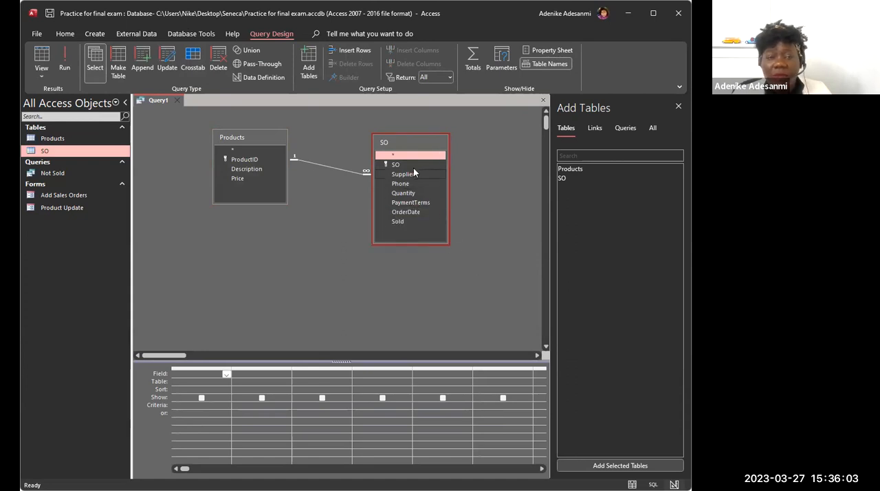
Step: Add SO and Supplier from the SO table and Description and Price from the Products table to the query grid
double_click(413, 166)
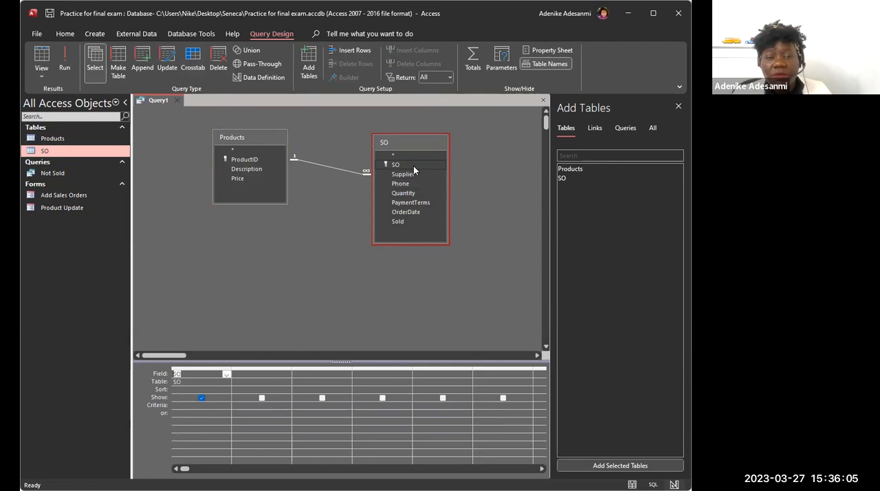
double_click(414, 173)
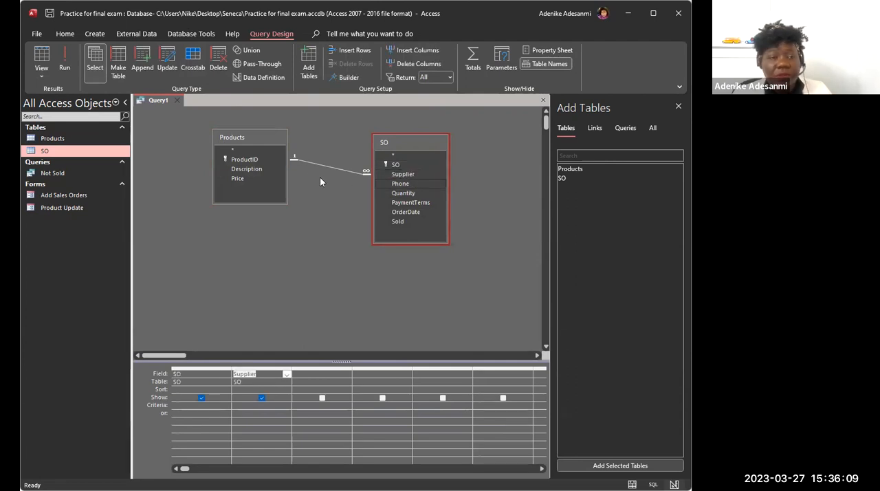
left_click(260, 168)
double_click(260, 168)
left_click(250, 180)
double_click(246, 179)
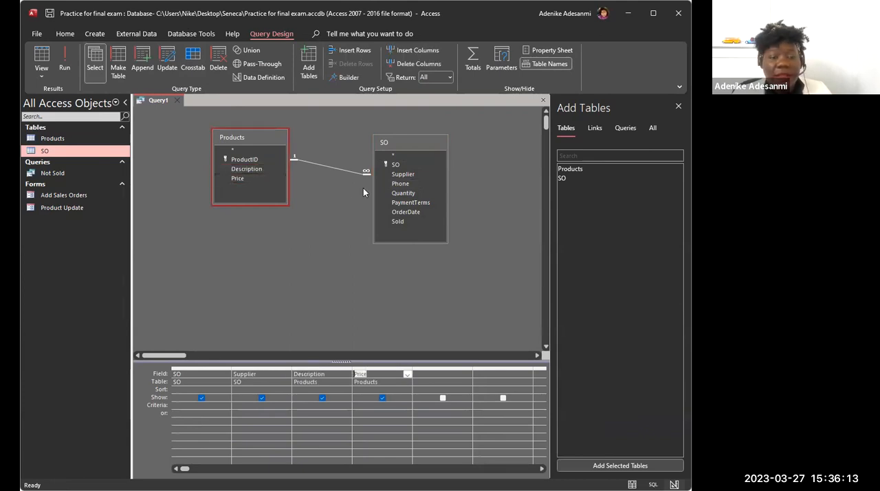
Step: Add OrderDate from the SO table to the query grid, set its criteria to <=12/31/2022, and run the query
double_click(417, 213)
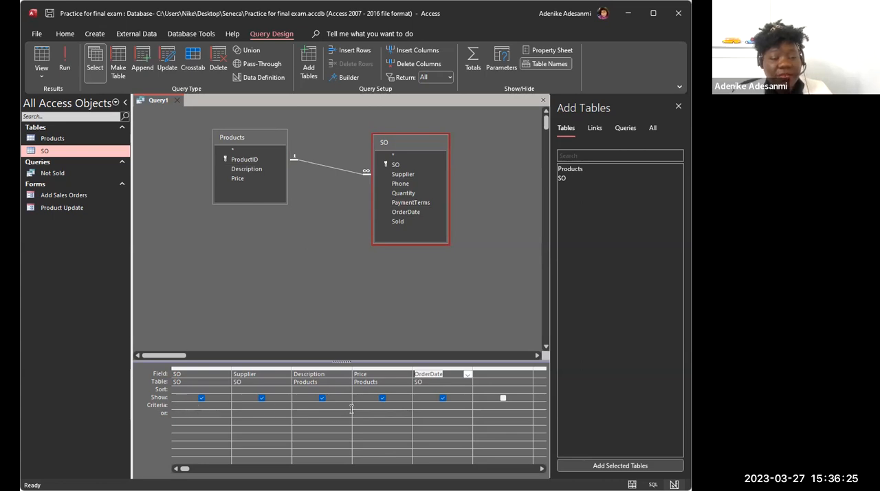
left_click(429, 405)
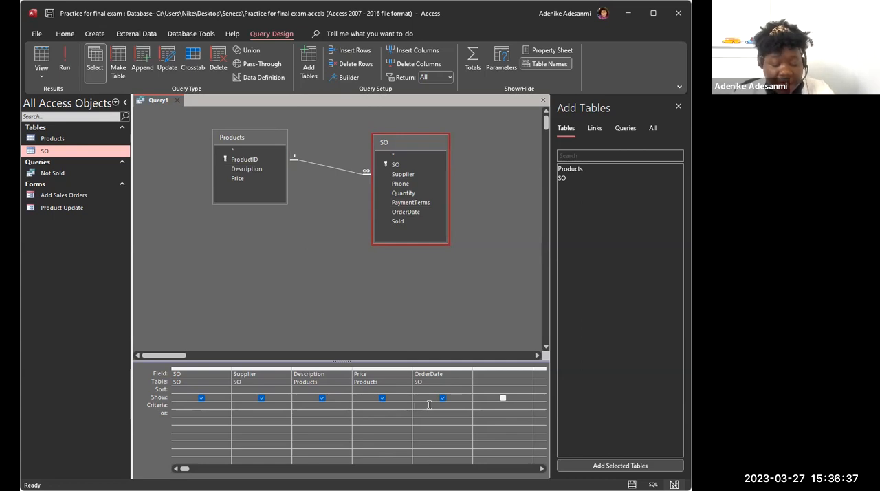
type("<=1")
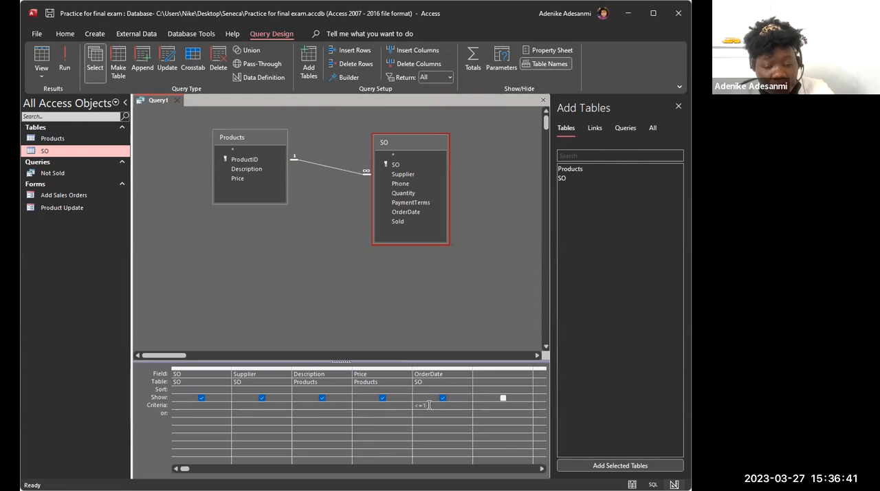
type("/31/2022")
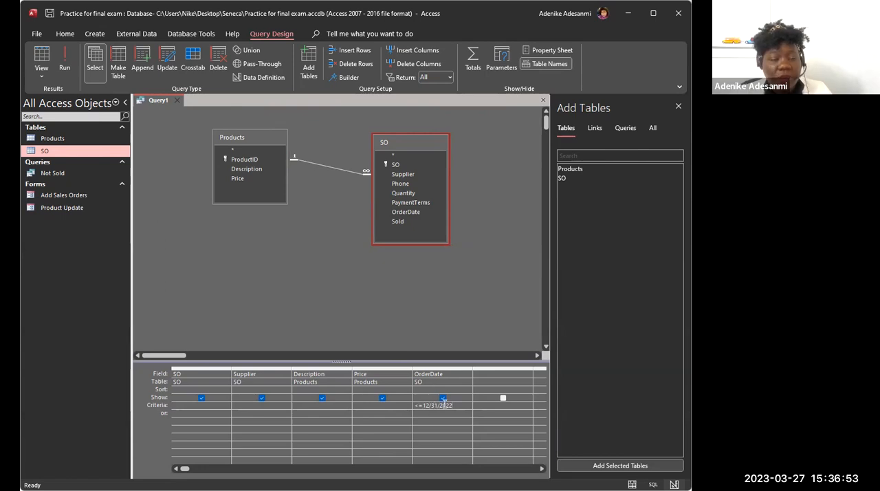
left_click(65, 63)
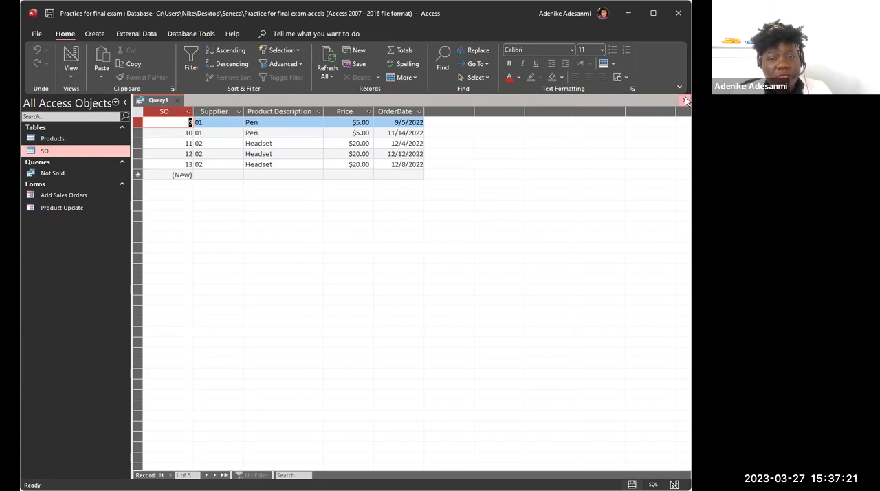
Step: Close the query and save its design under the name Older
left_click(685, 100)
left_click(480, 294)
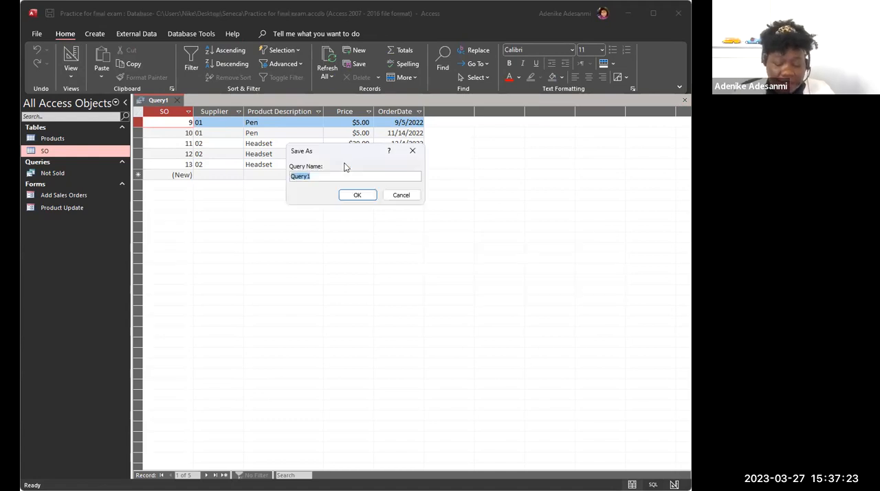
type("Older")
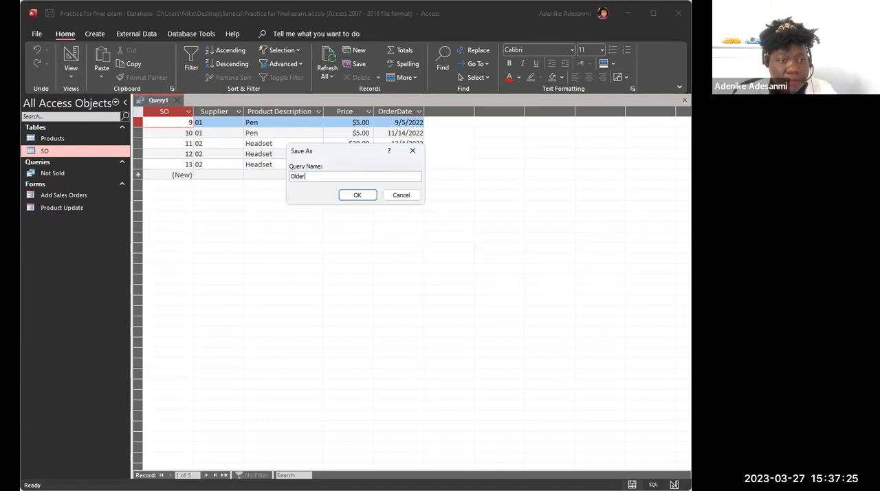
left_click(348, 197)
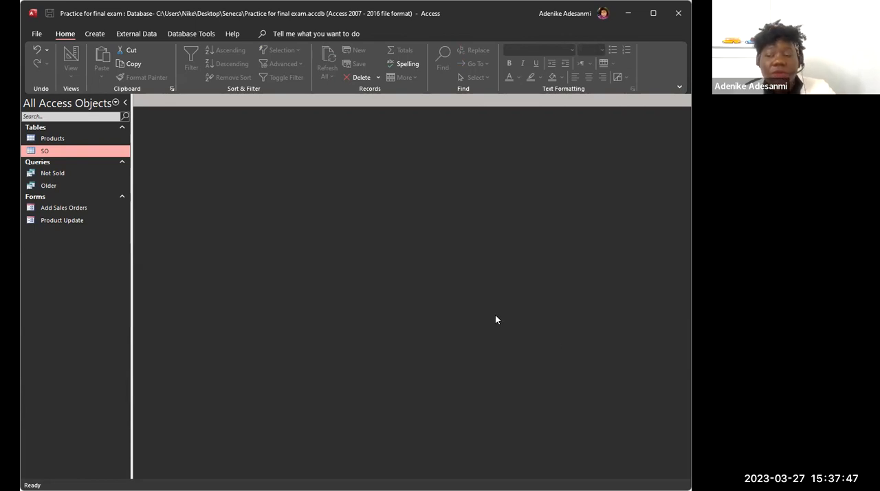
Step: Create a third query in Design view with the Products and SO tables, and lengthen the SO list to show all its fields
left_click(97, 36)
left_click(193, 66)
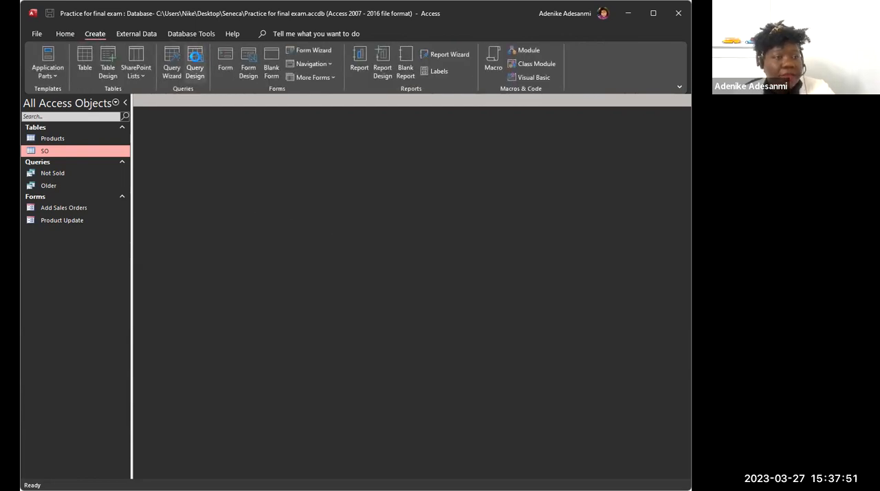
left_click_drag(61, 139, 194, 135)
left_click_drag(69, 150, 337, 146)
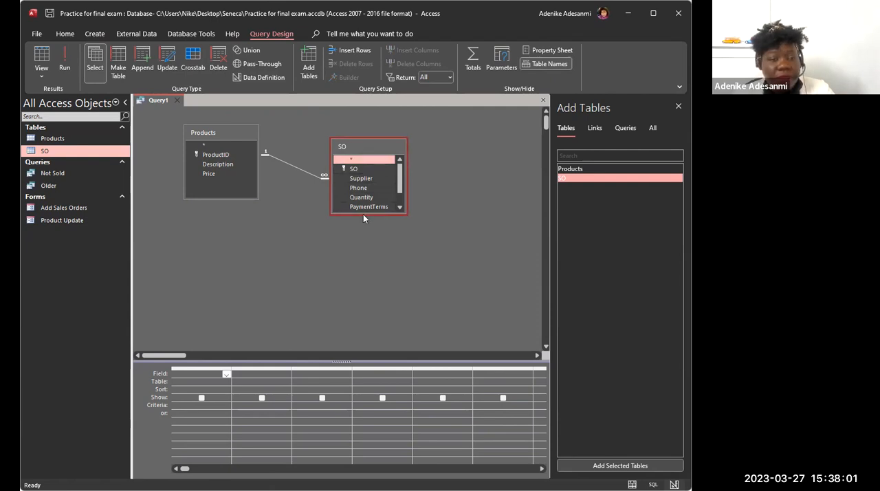
left_click_drag(364, 213, 364, 264)
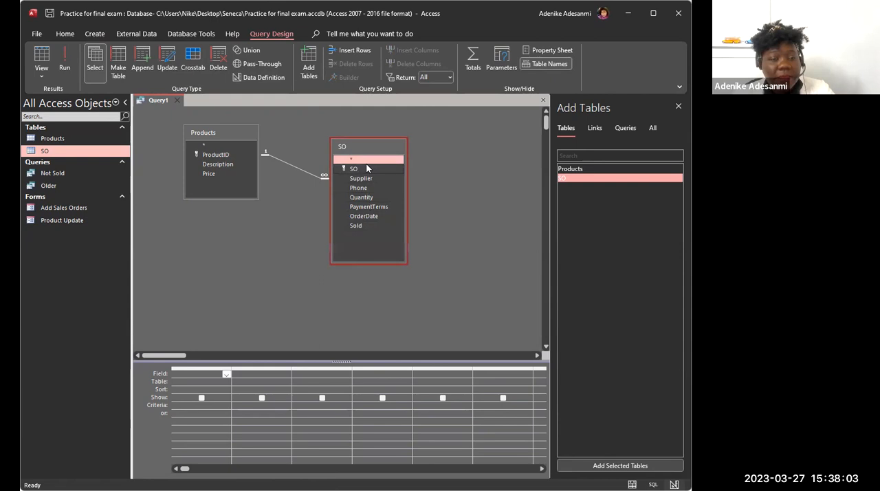
Step: Add SO, Supplier, Phone, Quantity, PaymentTerms, OrderDate and Sold from the SO table to the query grid
double_click(353, 168)
double_click(372, 179)
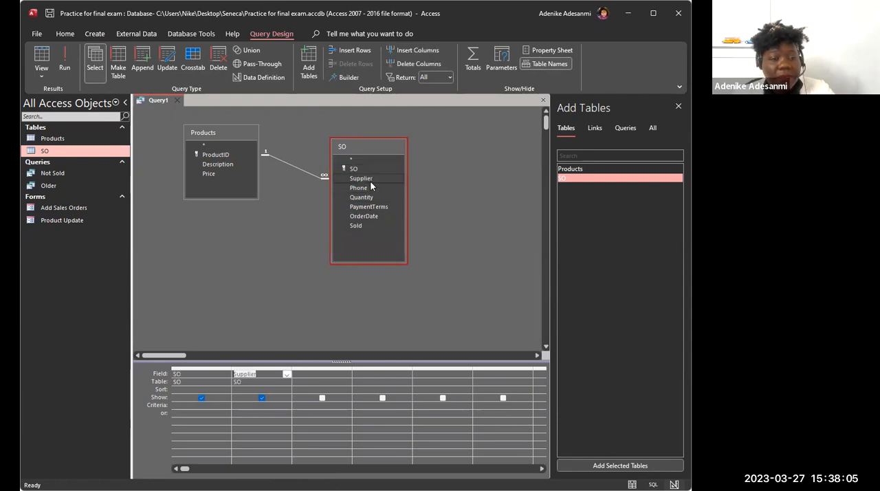
double_click(369, 189)
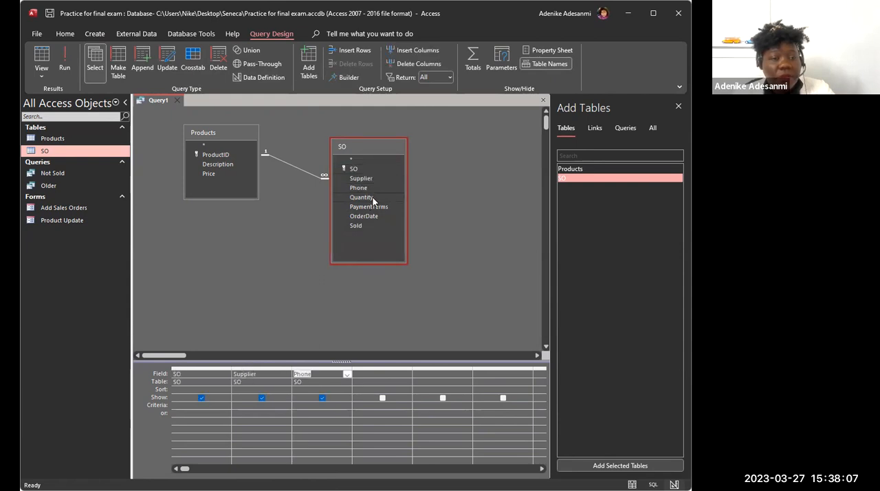
double_click(374, 198)
double_click(382, 205)
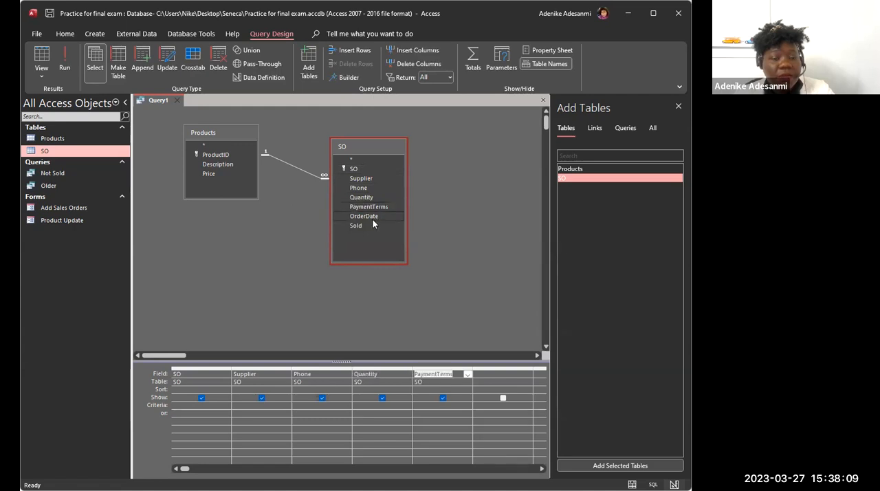
double_click(376, 216)
double_click(369, 225)
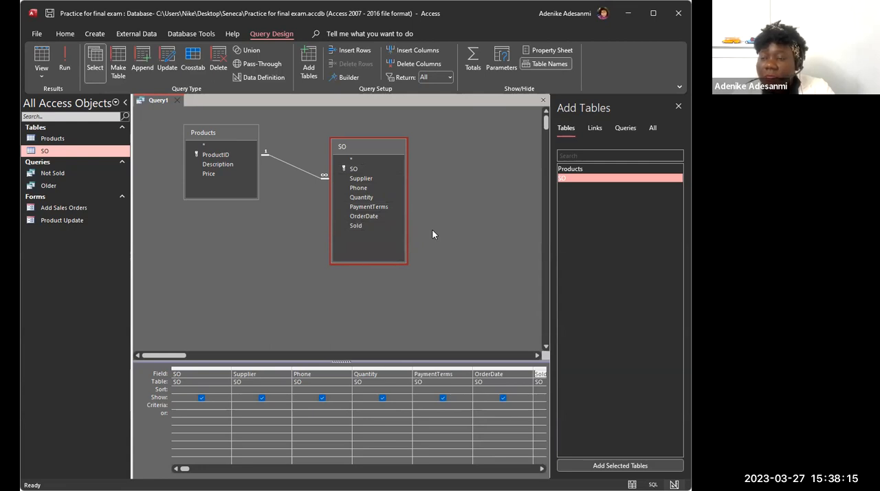
Step: Add Description from the Products table to the query grid after the SO fields
left_click(216, 163)
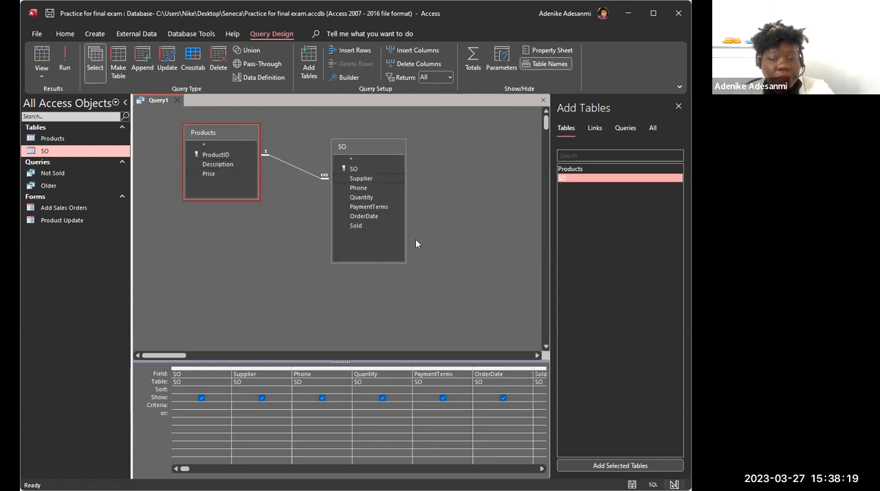
left_click(542, 468)
left_click(541, 468)
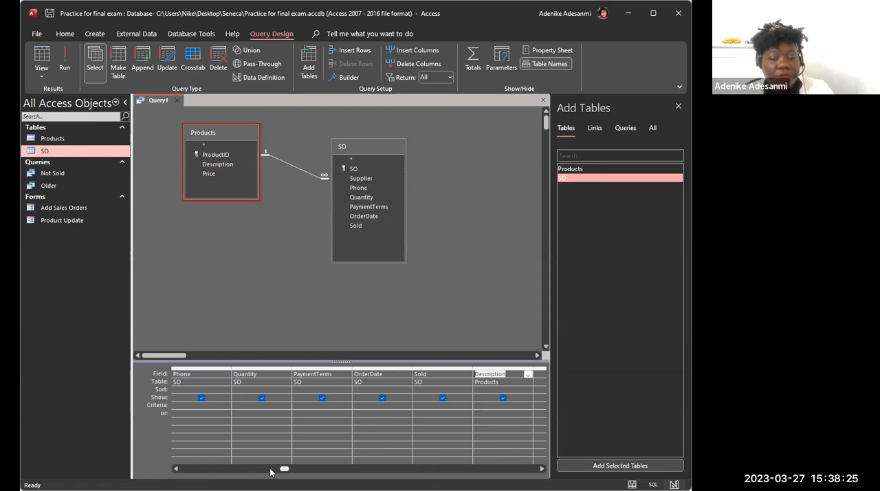
left_click(176, 469)
left_click(176, 469)
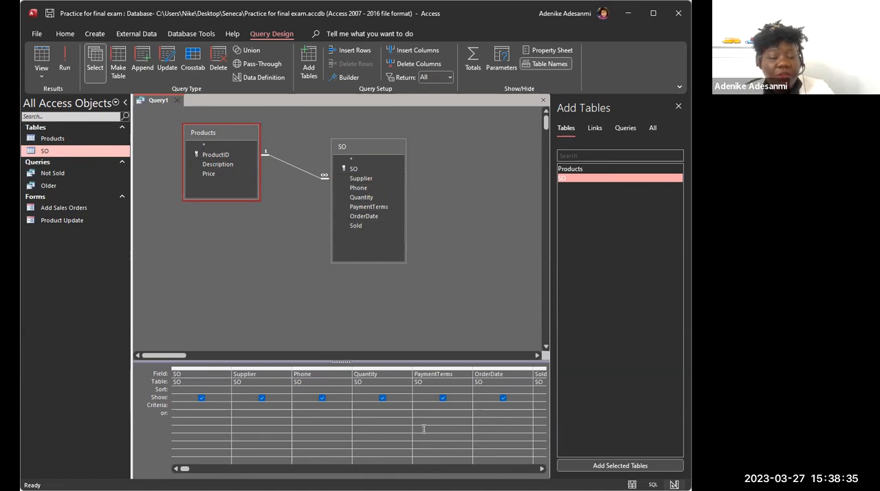
Step: Enter the expression [SO].[Products] as the field in the empty column after Description, using the Zoom window
left_click(542, 469)
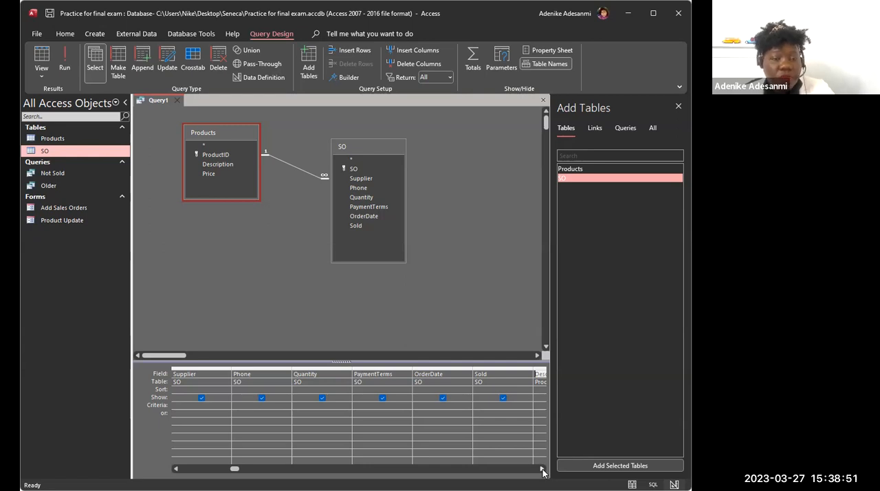
left_click(542, 469)
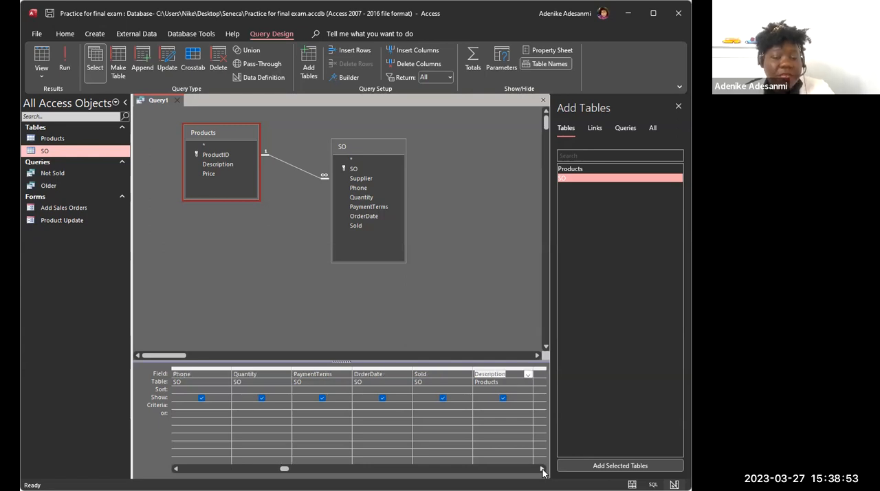
left_click(542, 469)
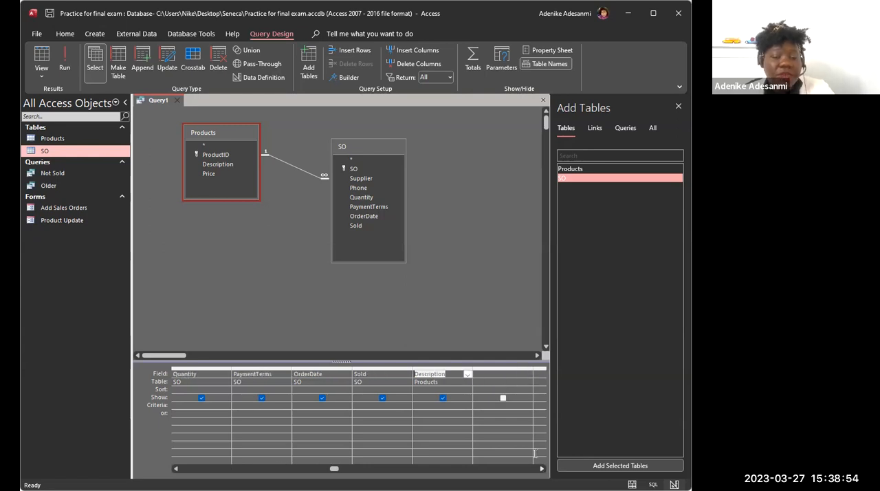
right_click(492, 373)
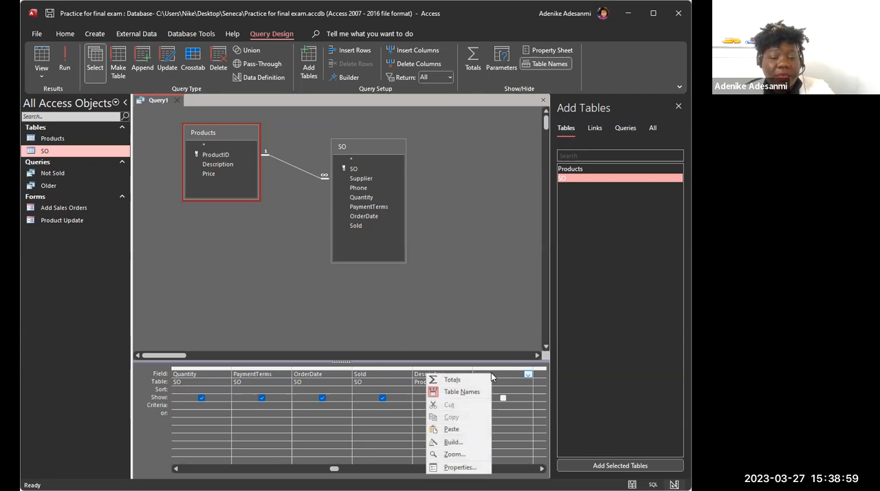
left_click(452, 455)
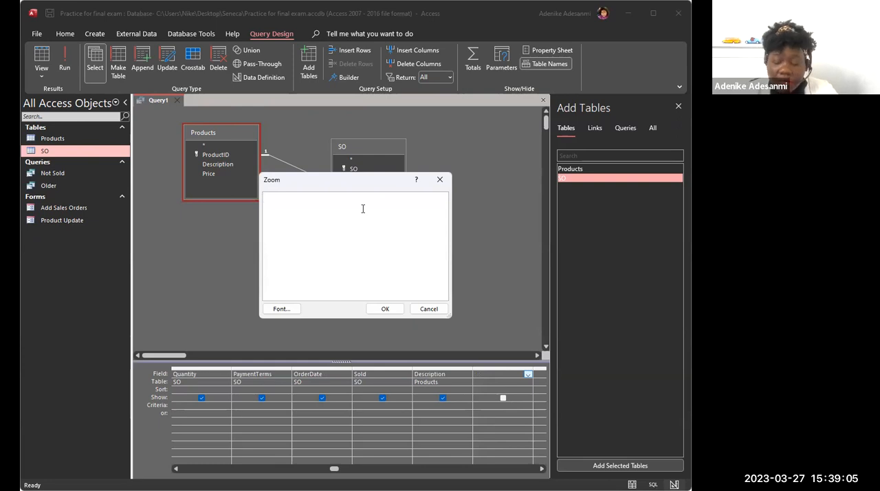
type("[SO]")
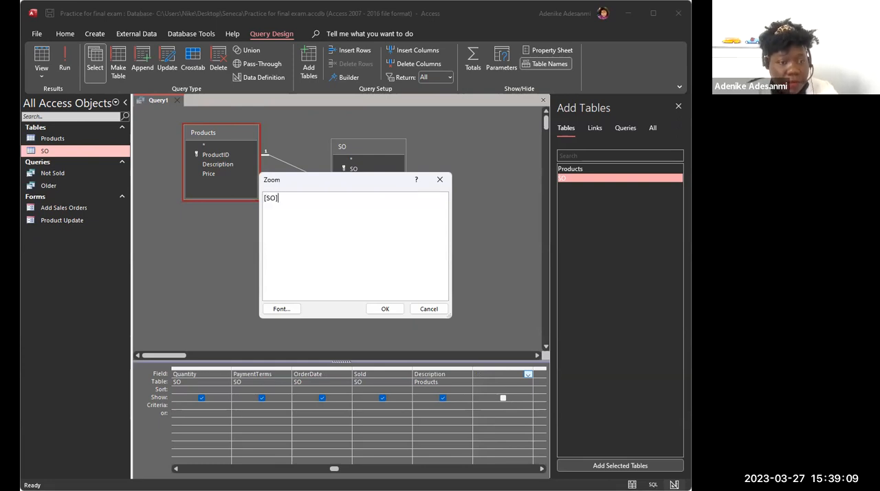
type(".[Prod")
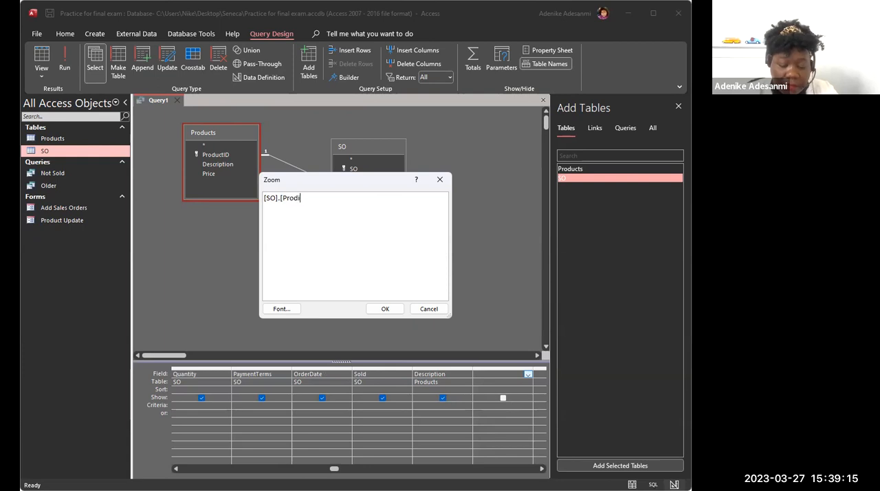
type("ucts")
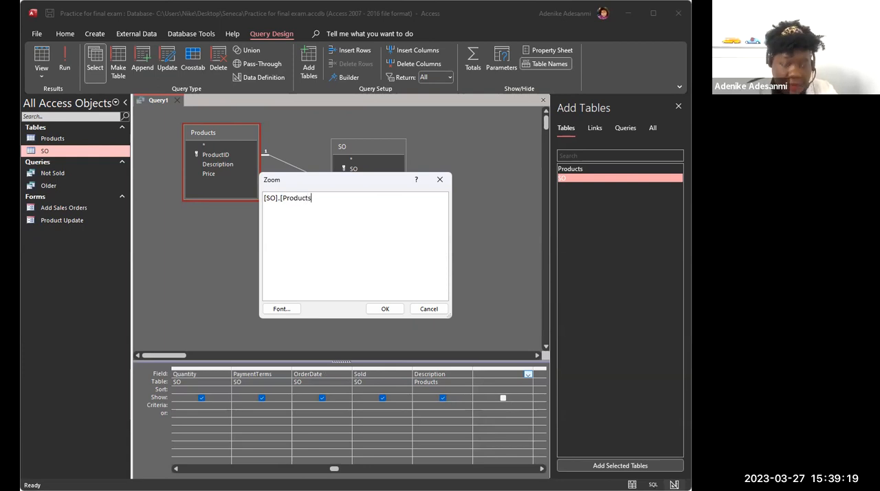
type("]")
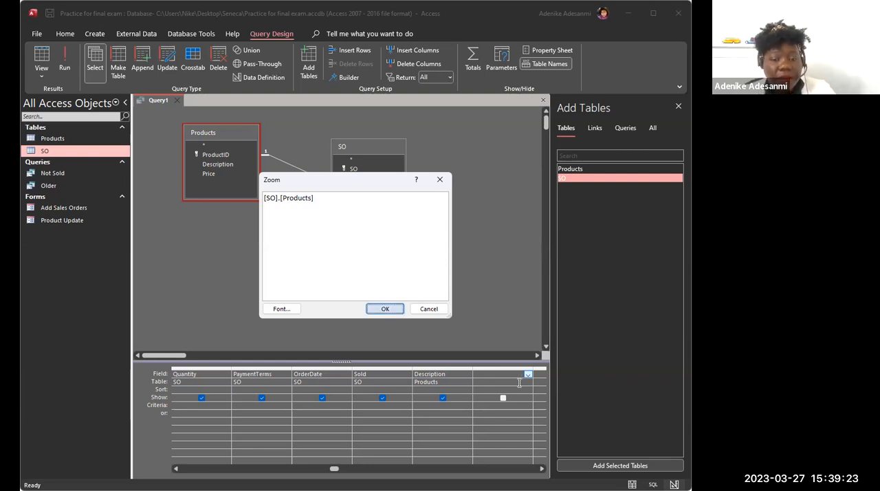
key("Return")
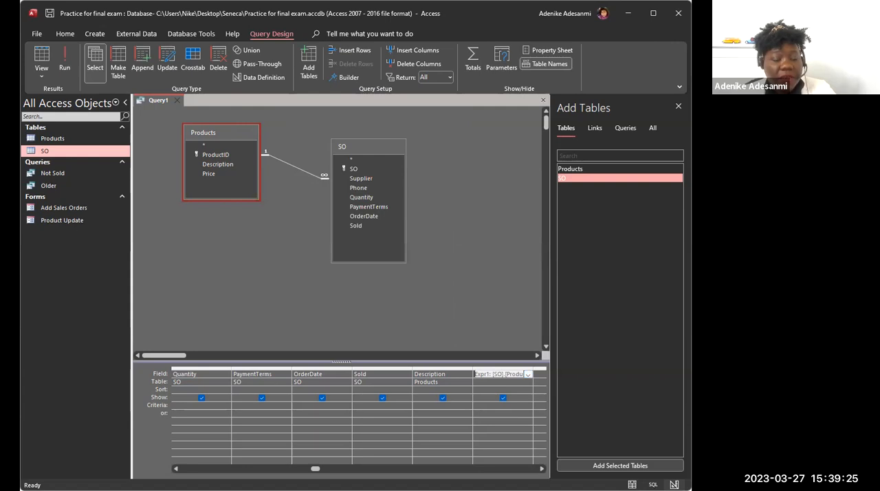
Step: Set the Supplier field's criteria to 04
left_click(177, 469)
left_click(177, 468)
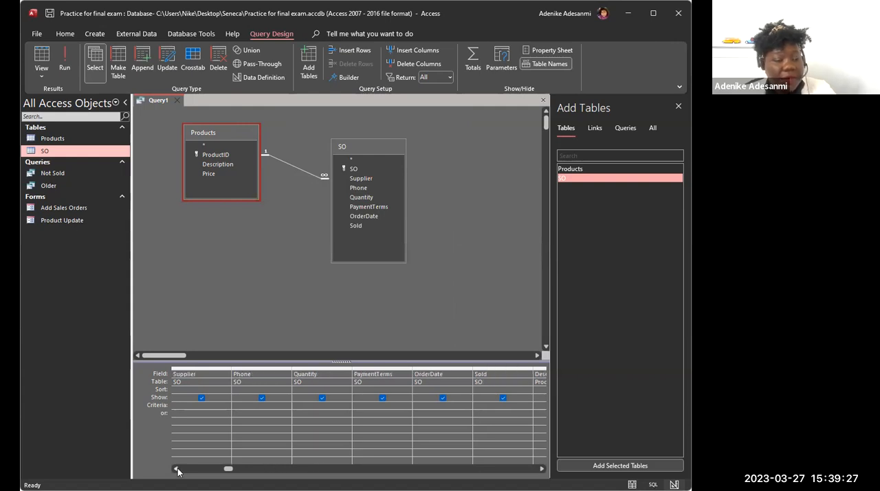
left_click(189, 405)
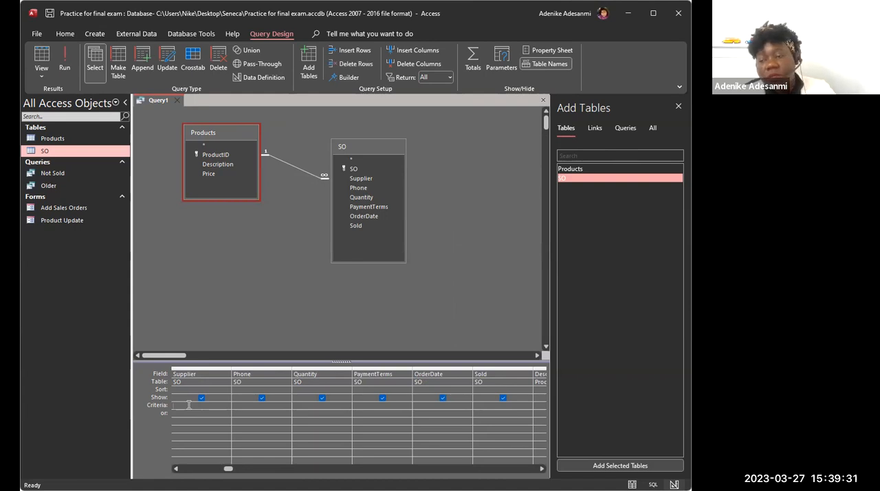
type("04")
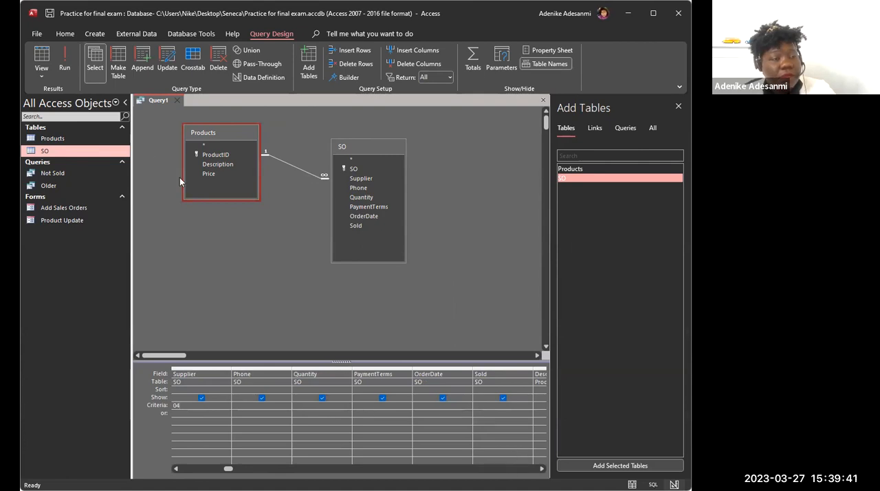
Step: Run the query with 04 as the SO.Products parameter value
left_click(64, 64)
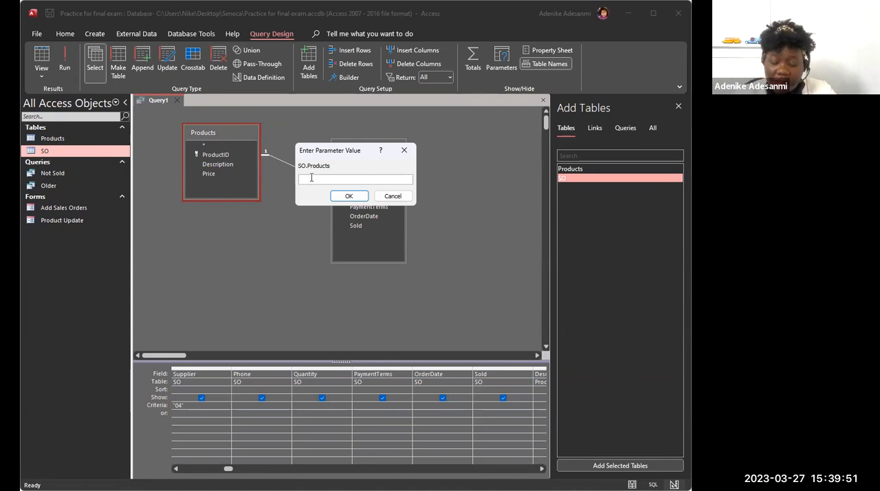
type("4")
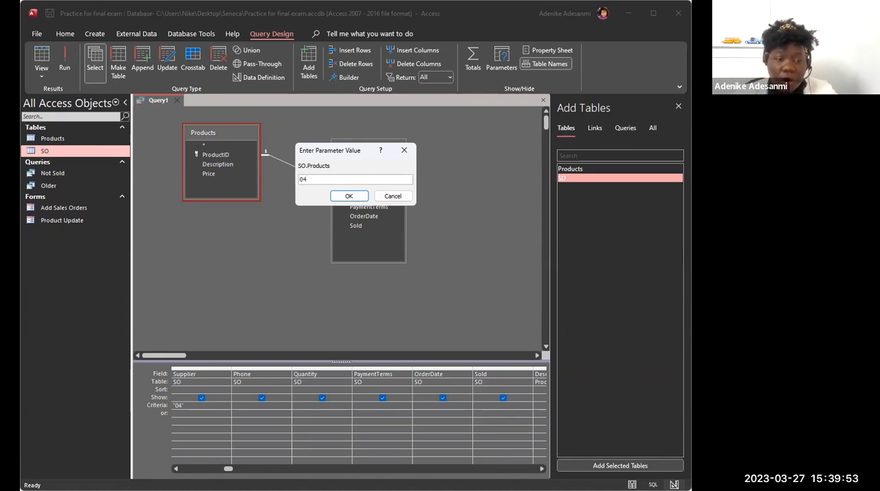
left_click(343, 199)
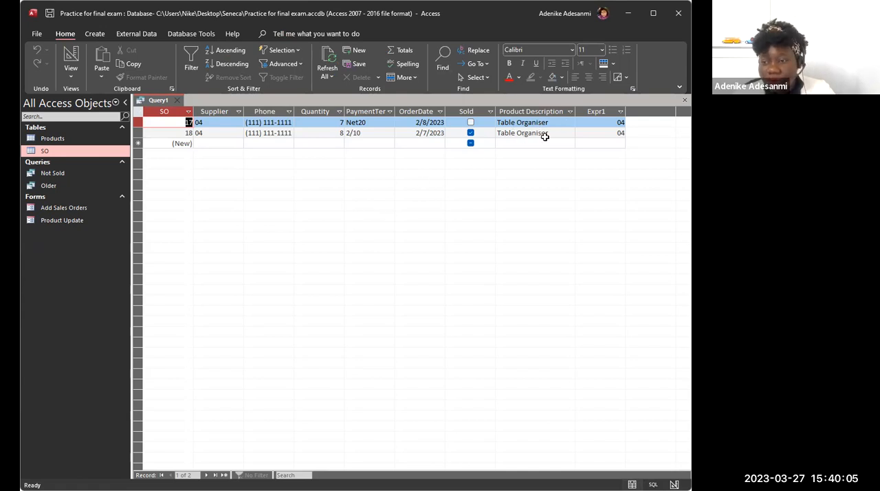
Step: Open the Products table to examine its product IDs and descriptions
left_click(73, 140)
double_click(73, 141)
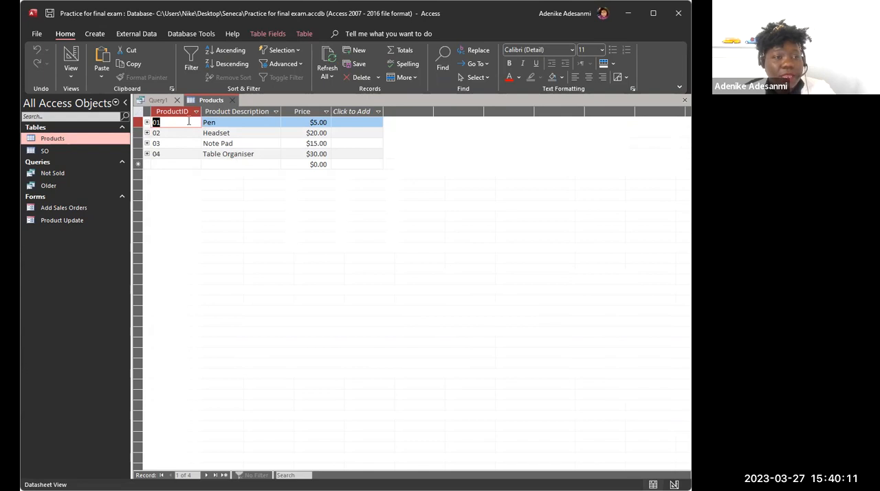
Step: Close the unsaved query, saving it under the name Parameter, and close the Products table
left_click(156, 101)
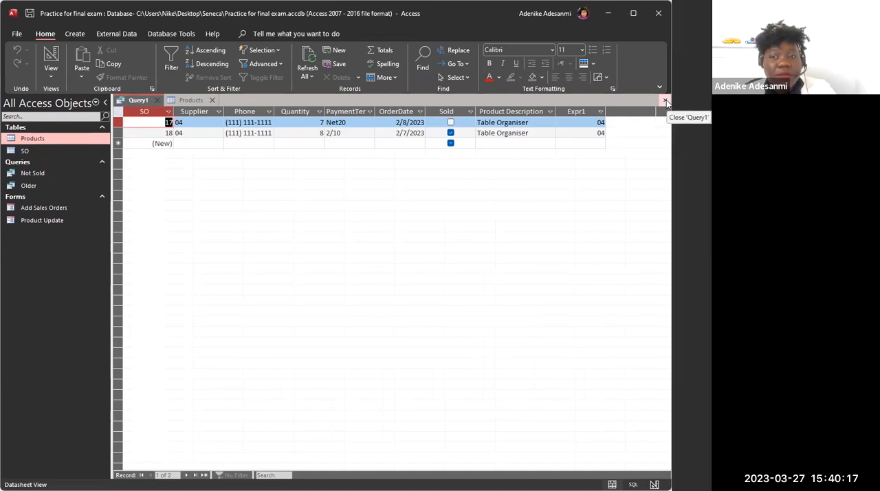
left_click(686, 100)
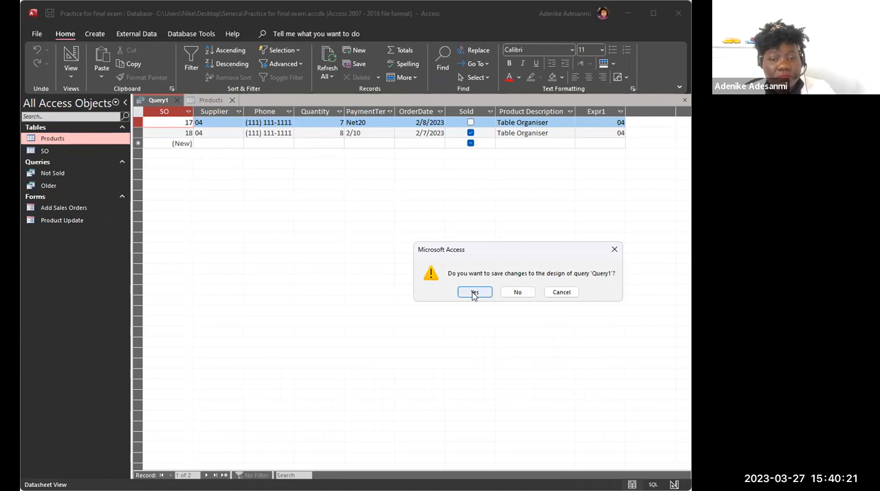
left_click(475, 292)
type("Parameter")
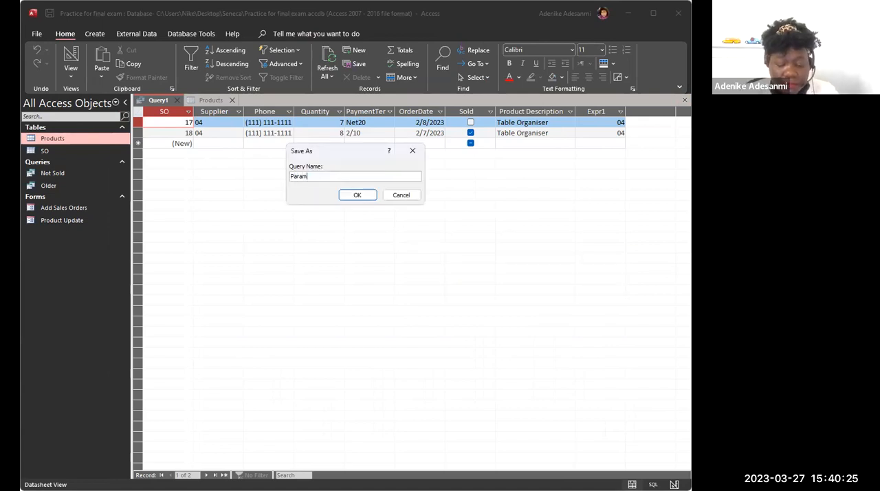
left_click(354, 196)
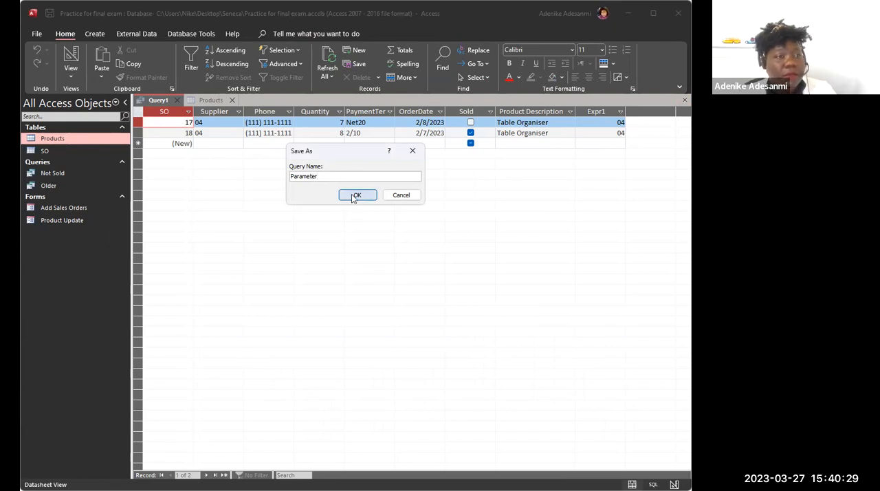
left_click(183, 100)
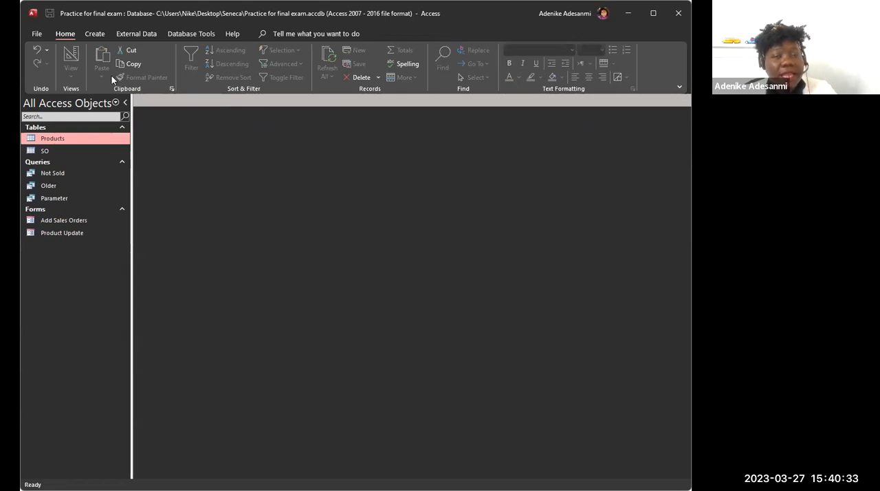
Step: Run the saved Parameter query with 04 as the SO.Products value to check its records, and close it
left_click(61, 199)
double_click(61, 198)
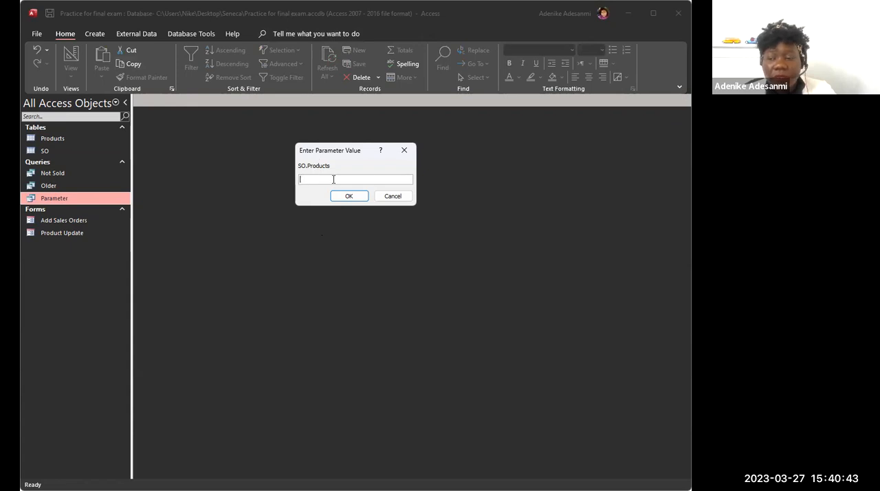
type("04")
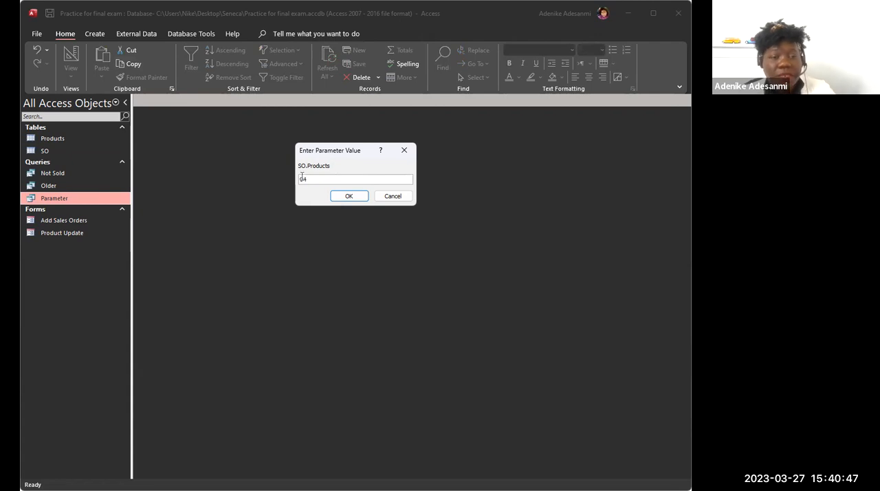
left_click(346, 197)
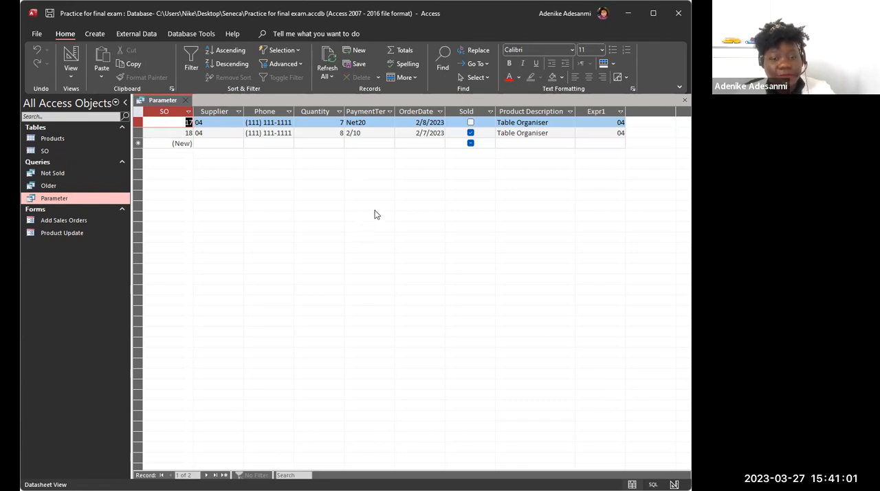
left_click(185, 100)
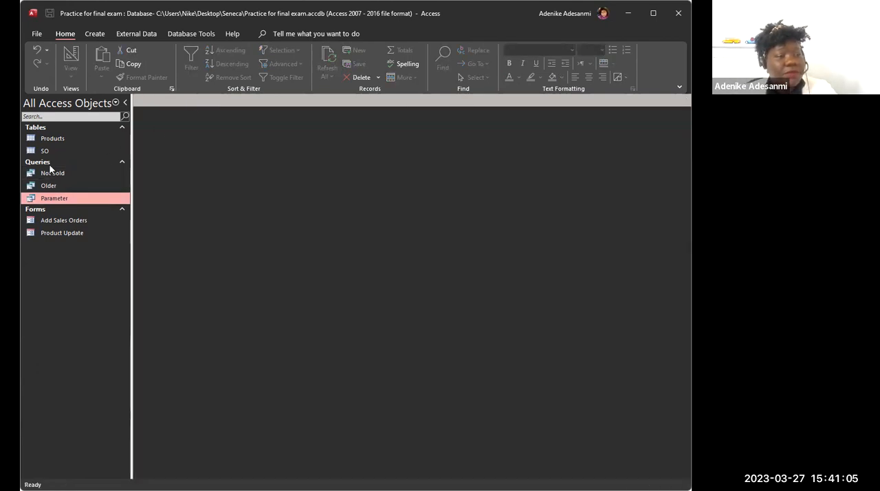